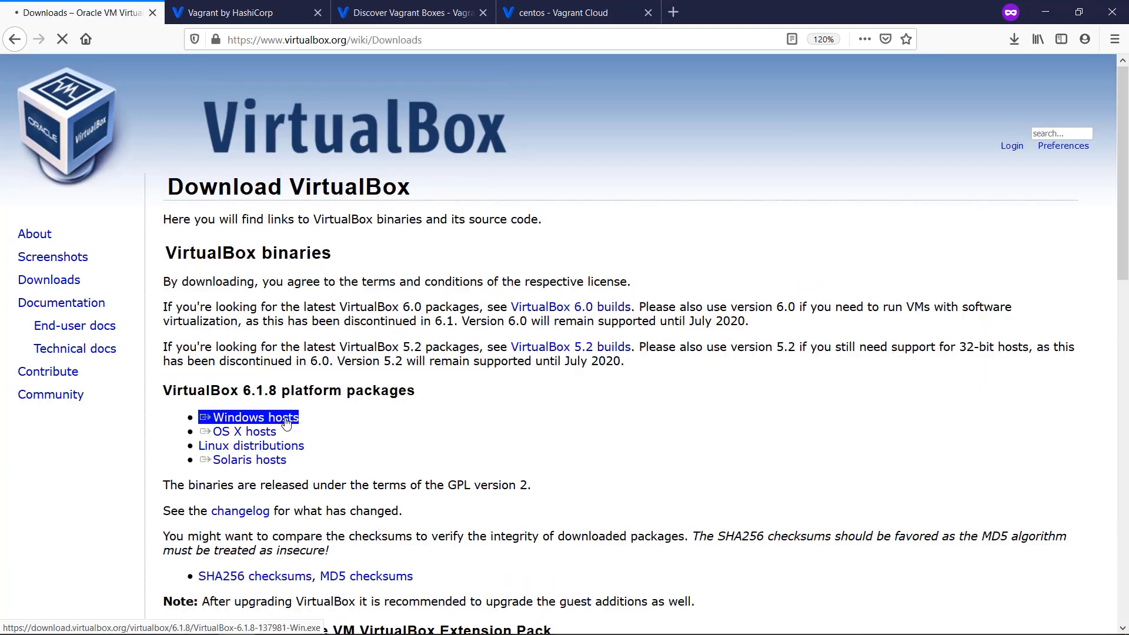
Download the VirtualBox 6.1.8 installer for Windows hosts and install VirtualBox from it, accepting the network interfaces warning.
{"action": "left_click", "coordinate": [285, 418]}
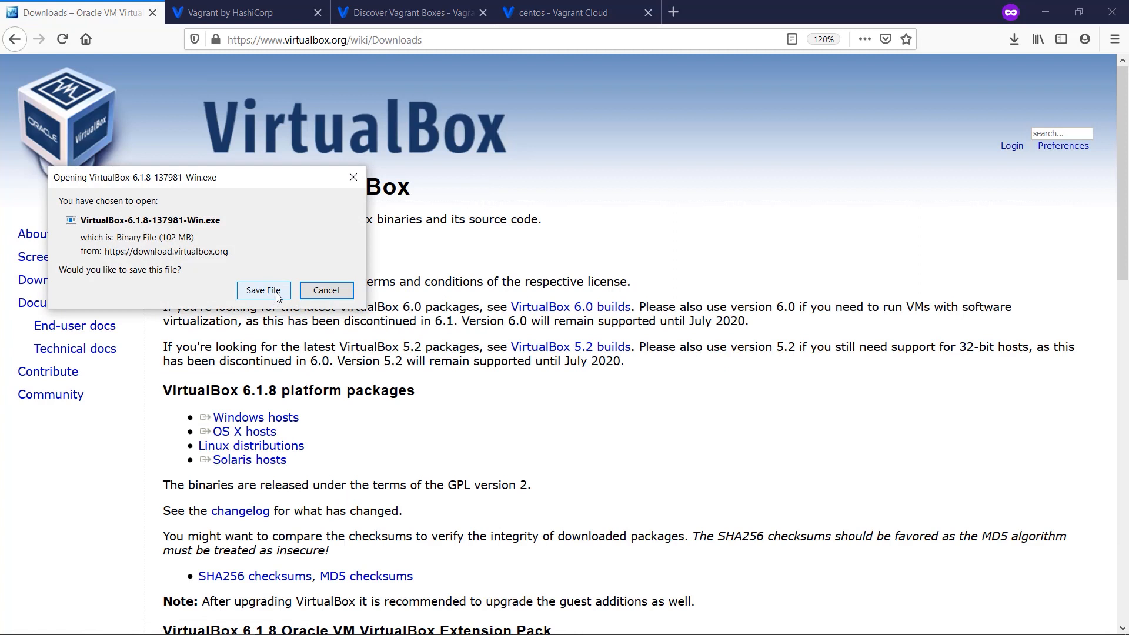
{"action": "left_click", "coordinate": [264, 291]}
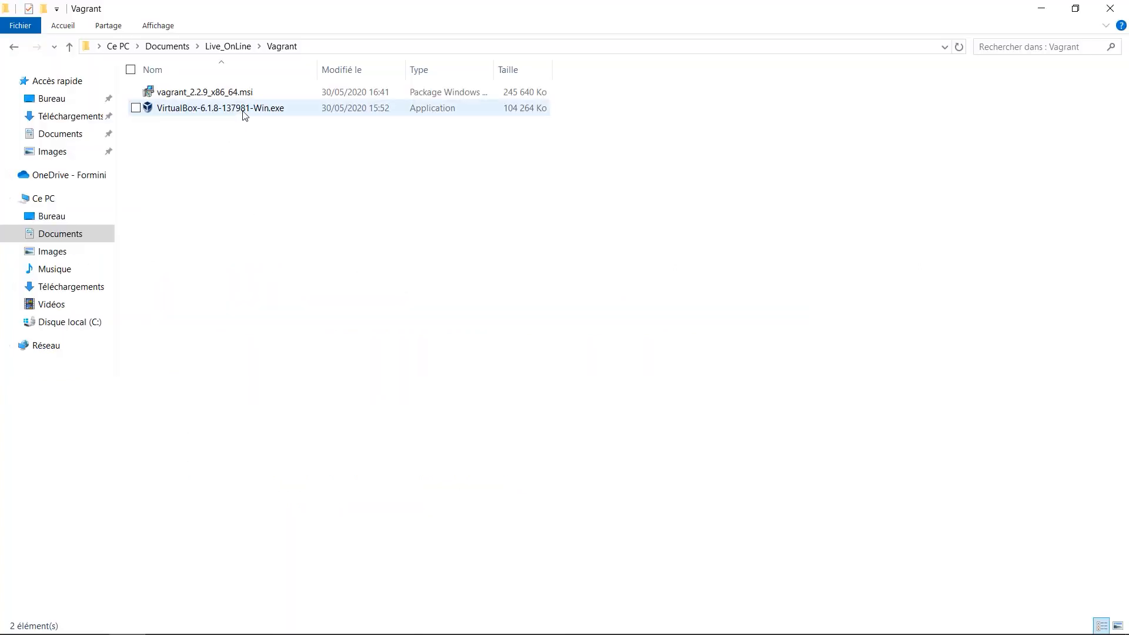
{"action": "double_click", "coordinate": [244, 109]}
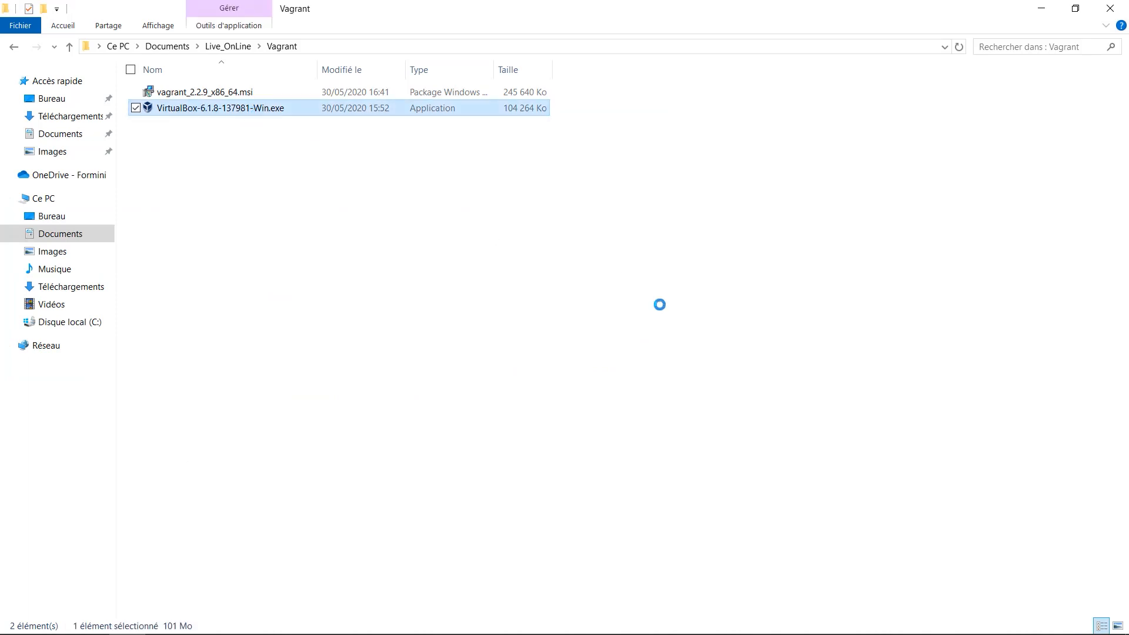
{"action": "left_click", "coordinate": [661, 440]}
{"action": "left_click", "coordinate": [661, 440]}
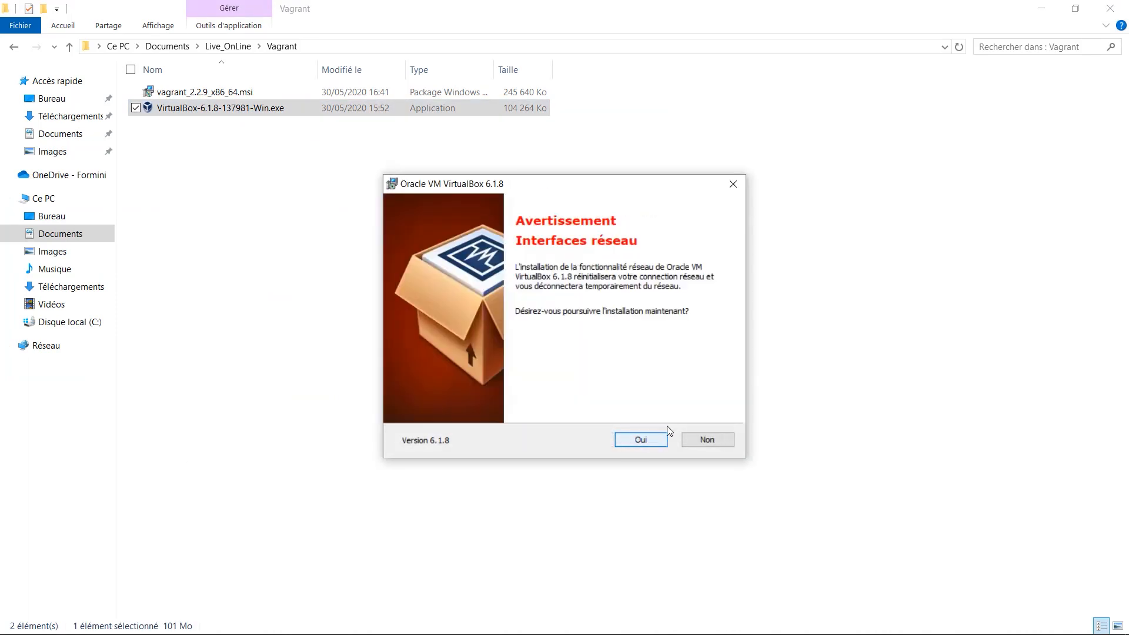
{"action": "left_click", "coordinate": [656, 444]}
{"action": "left_click", "coordinate": [660, 441]}
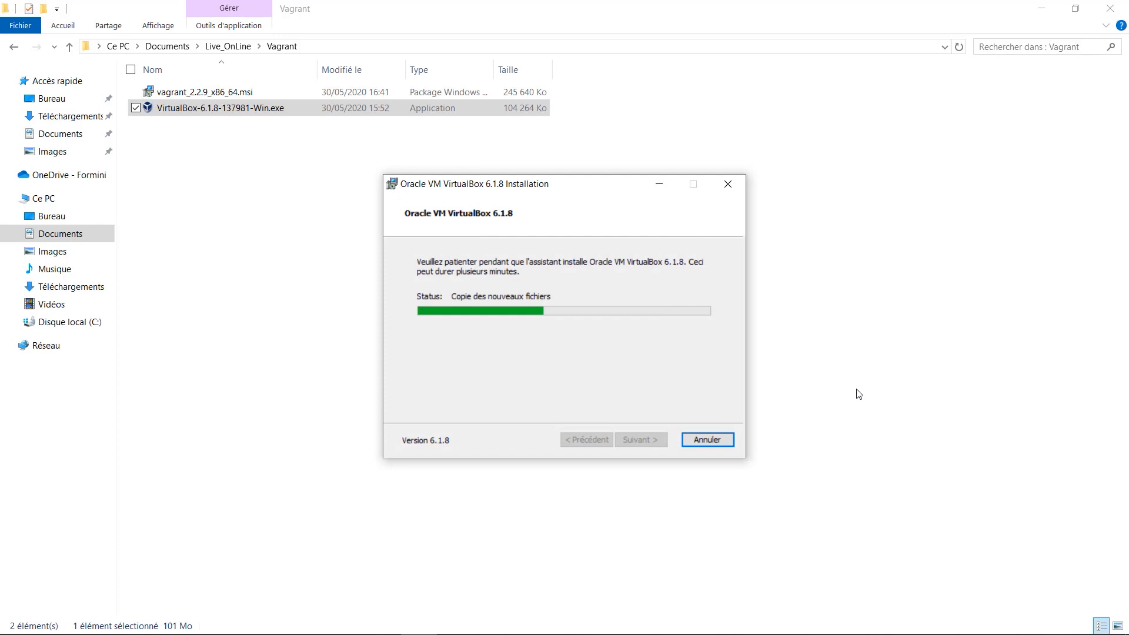
{"action": "left_click", "coordinate": [699, 323]}
{"action": "left_click", "coordinate": [641, 441]}
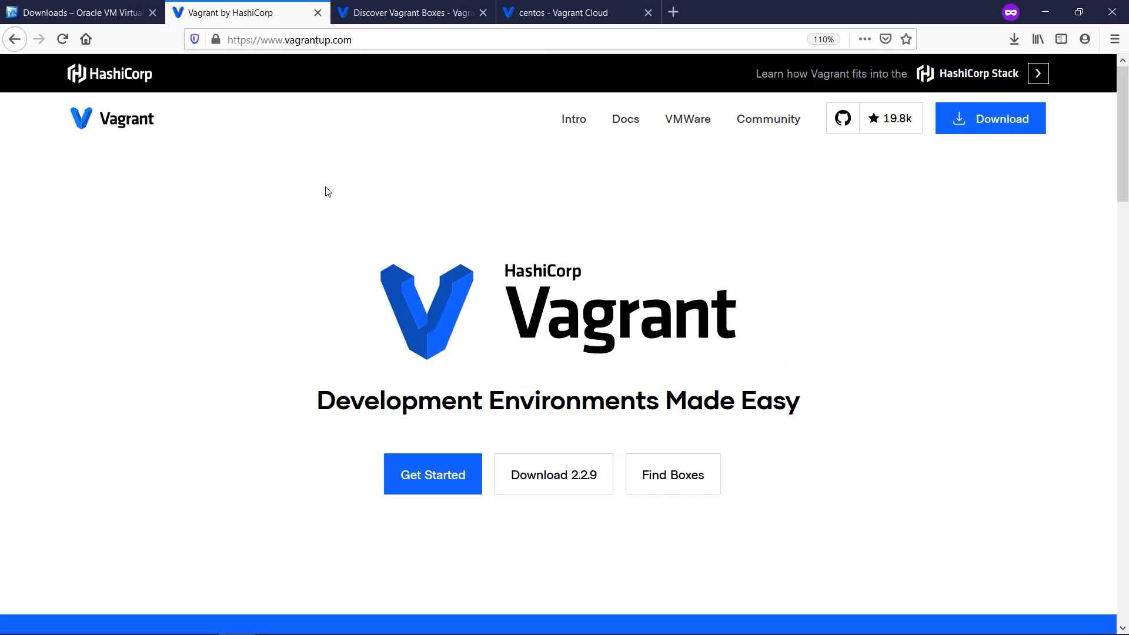
Download the 64-bit Windows installer of Vagrant 2.2.9 from the Vagrant website and save the file.
{"action": "left_click", "coordinate": [586, 487]}
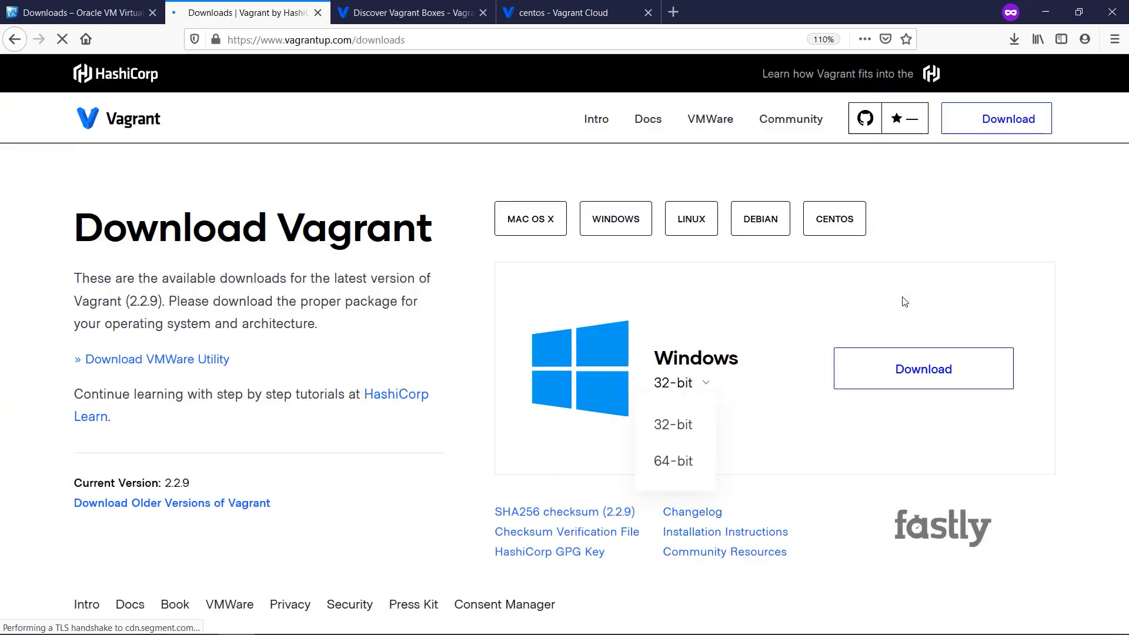
{"action": "left_click", "coordinate": [706, 383]}
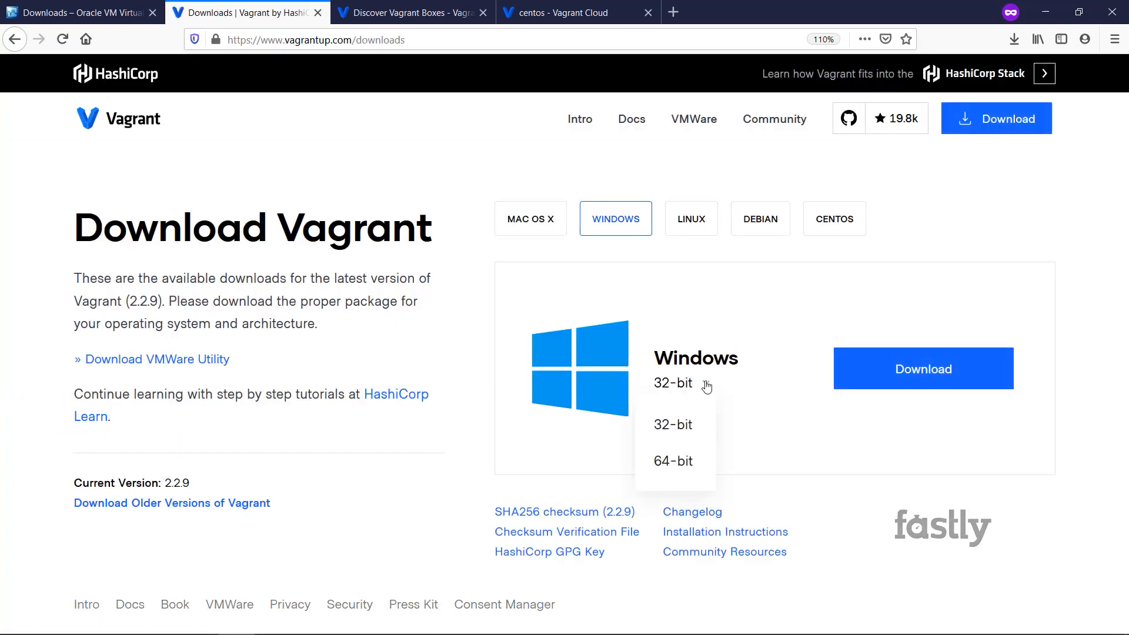
{"action": "left_click", "coordinate": [682, 461]}
{"action": "left_click", "coordinate": [927, 369]}
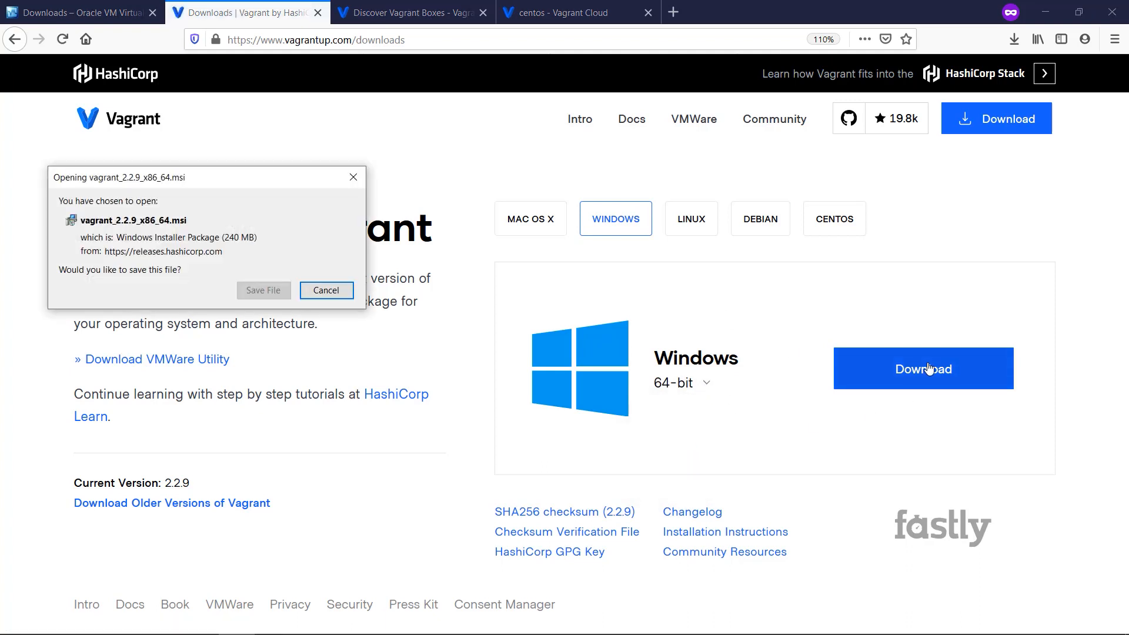
{"action": "left_click", "coordinate": [263, 289]}
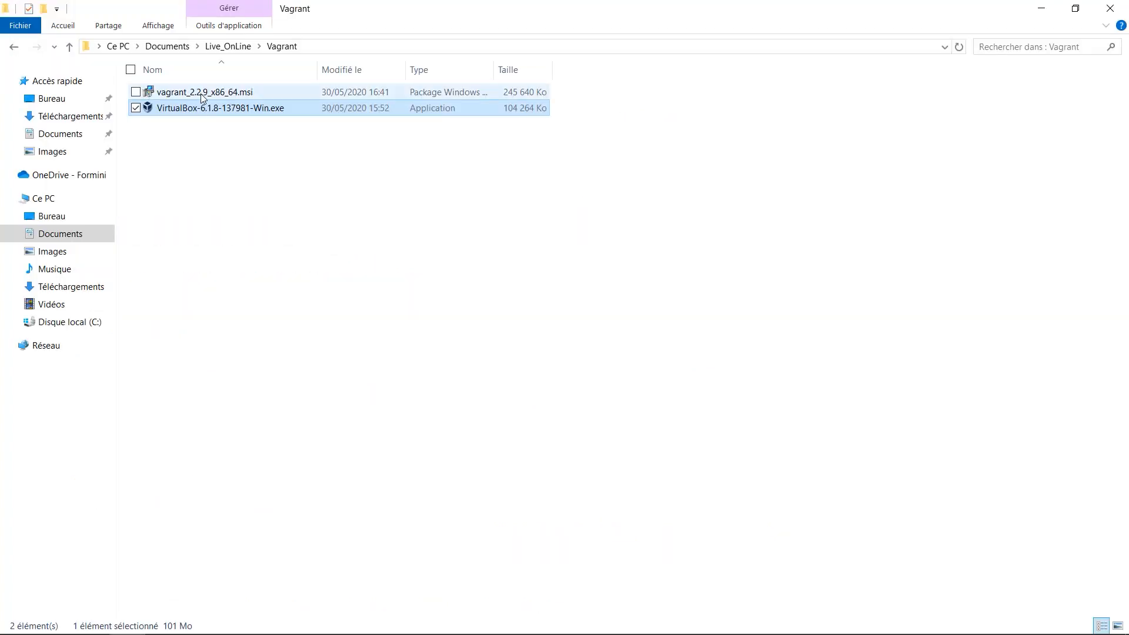
Install Vagrant by running vagrant_2.2.9_x86_64.msi from the Vagrant folder through to the end of its setup wizard.
{"action": "double_click", "coordinate": [200, 93]}
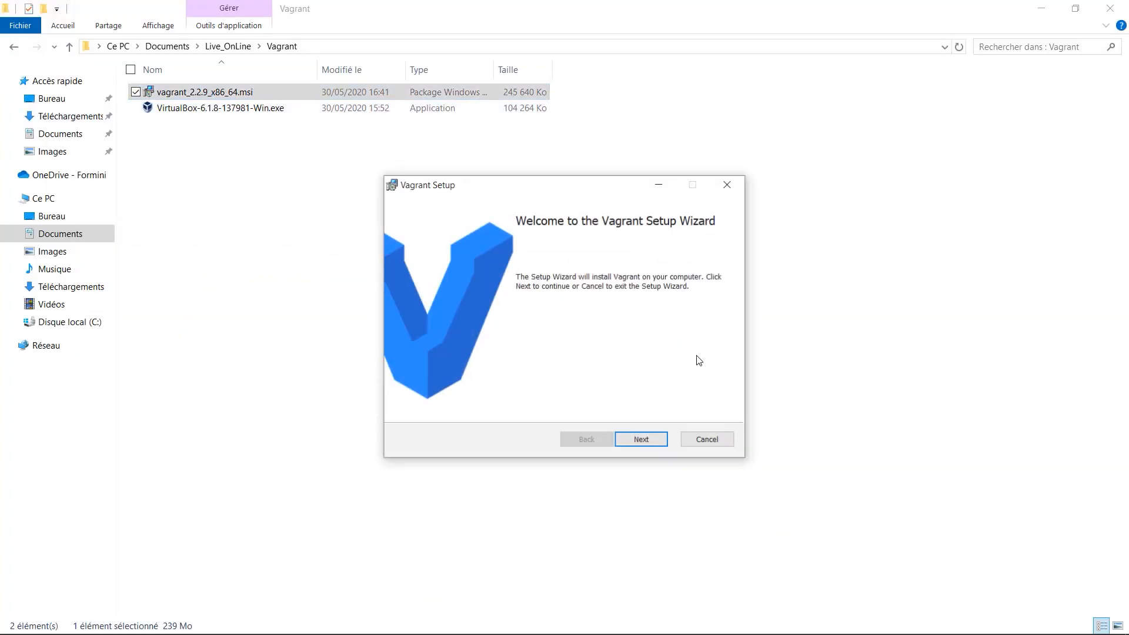
{"action": "left_click", "coordinate": [644, 441]}
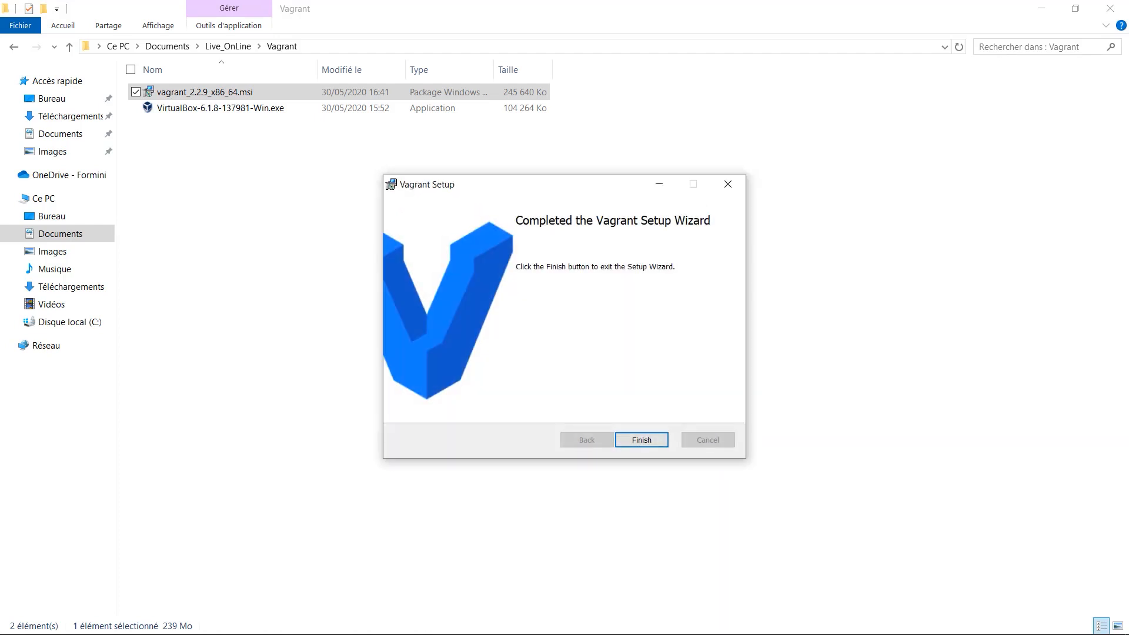
{"action": "left_click", "coordinate": [646, 440]}
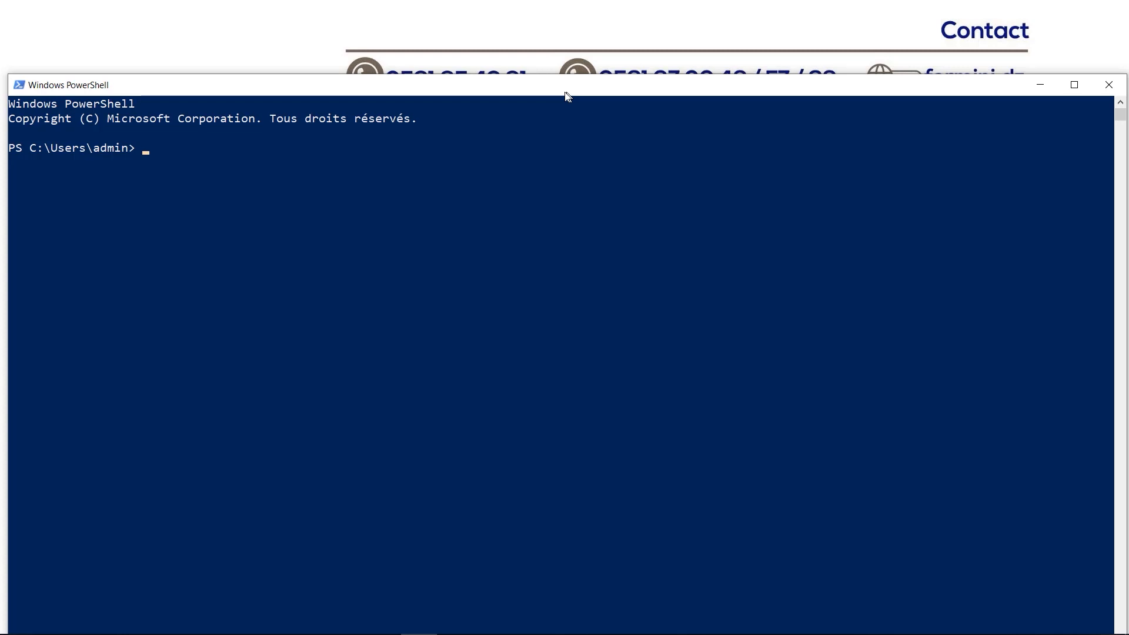
Check the installed Vagrant version in PowerShell with the command vagrant --version.
{"action": "type", "text": "vagra"}
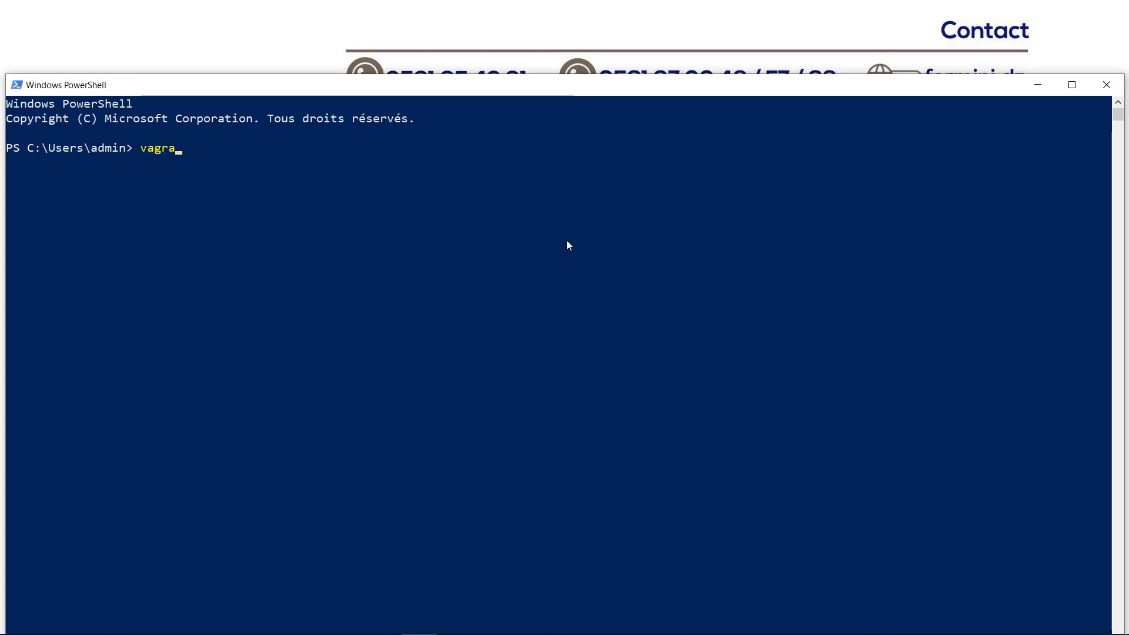
{"action": "type", "text": "nt --version"}
{"action": "key", "text": "Return"}
{"action": "key", "text": "Return"}
{"action": "key", "text": "Return"}
Run vagrant without arguments and review the usage help with its list of common commands.
{"action": "type", "text": "vagrant"}
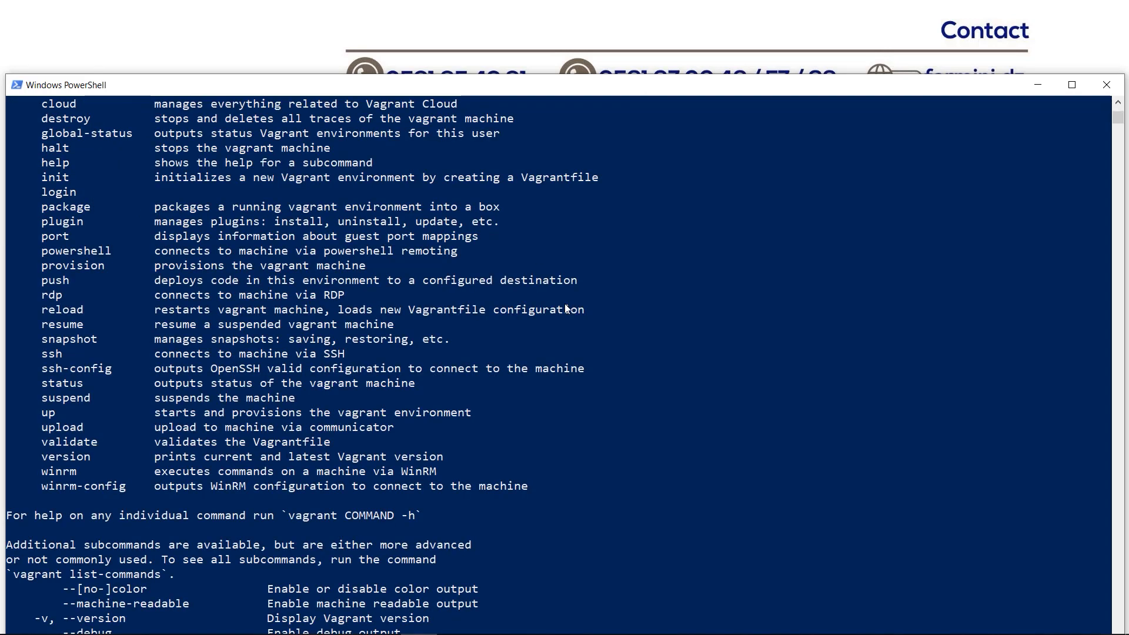
{"action": "scroll", "coordinate": [565, 304], "scroll_direction": "up", "scroll_amount": 1}
{"action": "scroll", "coordinate": [564, 304], "scroll_direction": "up", "scroll_amount": 1}
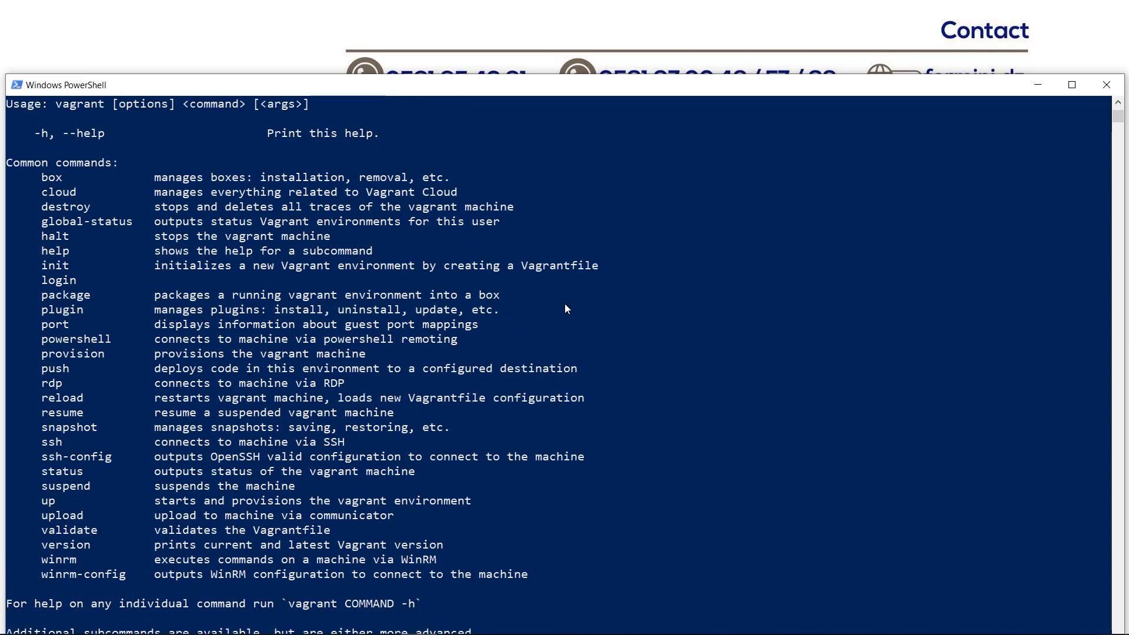
{"action": "scroll", "coordinate": [565, 304], "scroll_direction": "up", "scroll_amount": 1}
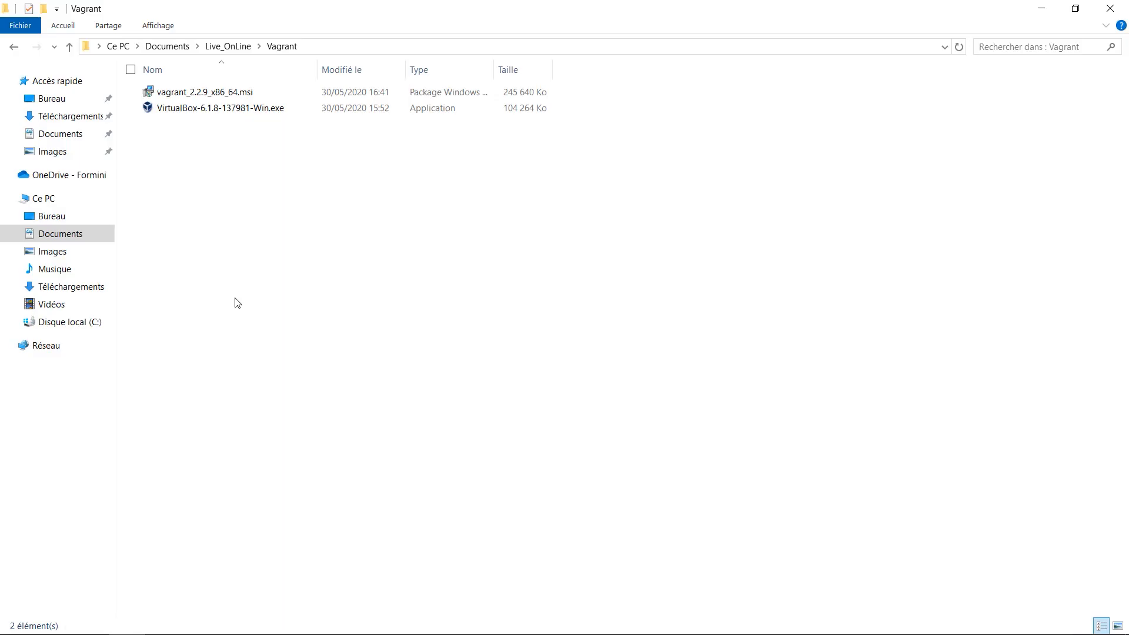
Create a new folder named dev inside the Documents\Live_OnLine\Vagrant folder.
{"action": "right_click", "coordinate": [237, 303]}
{"action": "mouse_move", "coordinate": [206, 527]}
{"action": "left_click", "coordinate": [313, 317]}
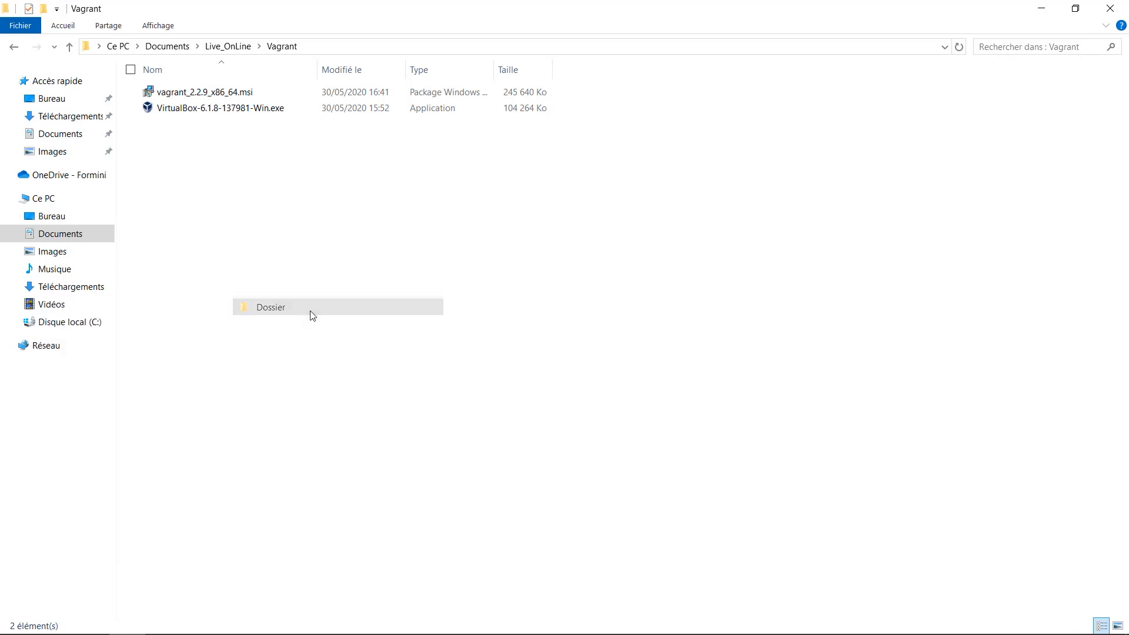
{"action": "type", "text": "dev"}
{"action": "key", "text": "Return"}
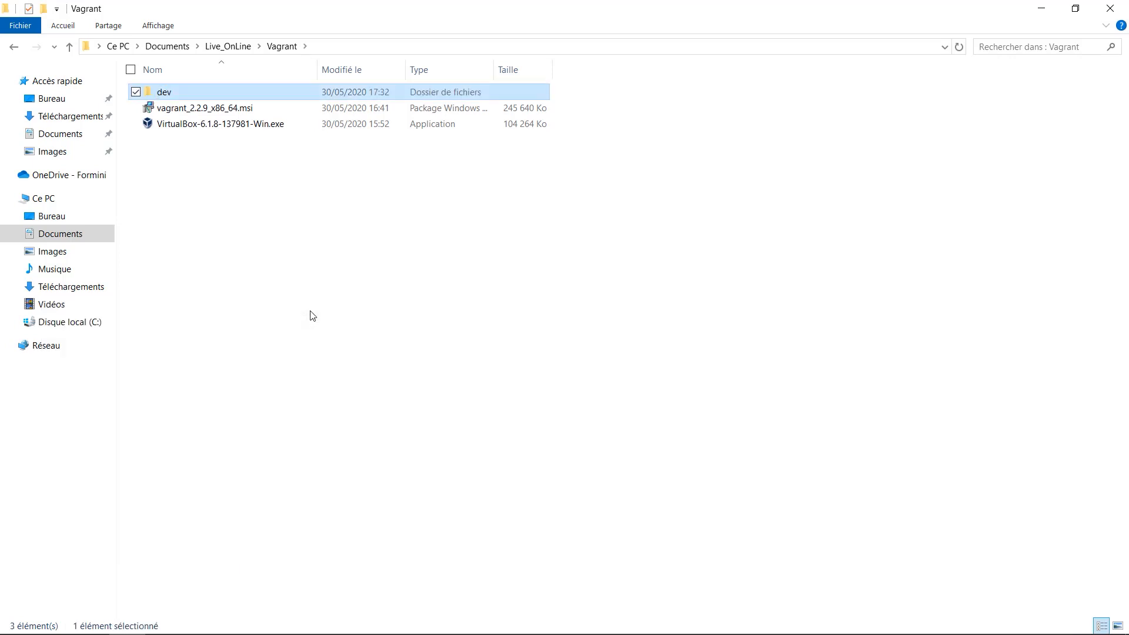
Go into the dev folder and open a PowerShell window at that location.
{"action": "key", "text": "Return"}
{"action": "right_click", "coordinate": [312, 316]}
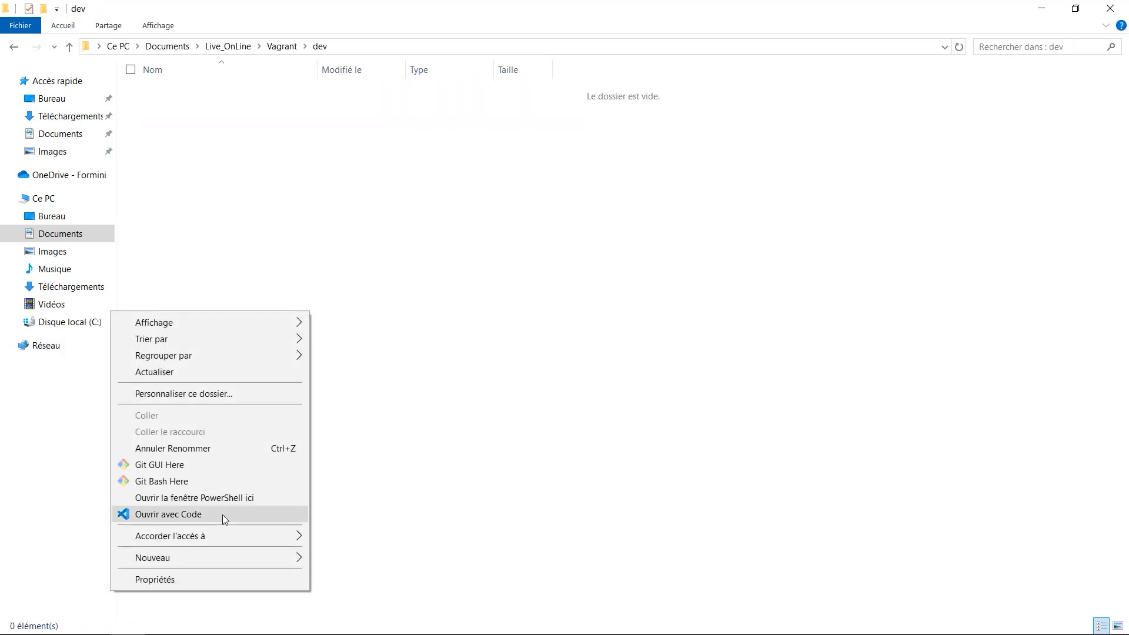
{"action": "left_click", "coordinate": [215, 498]}
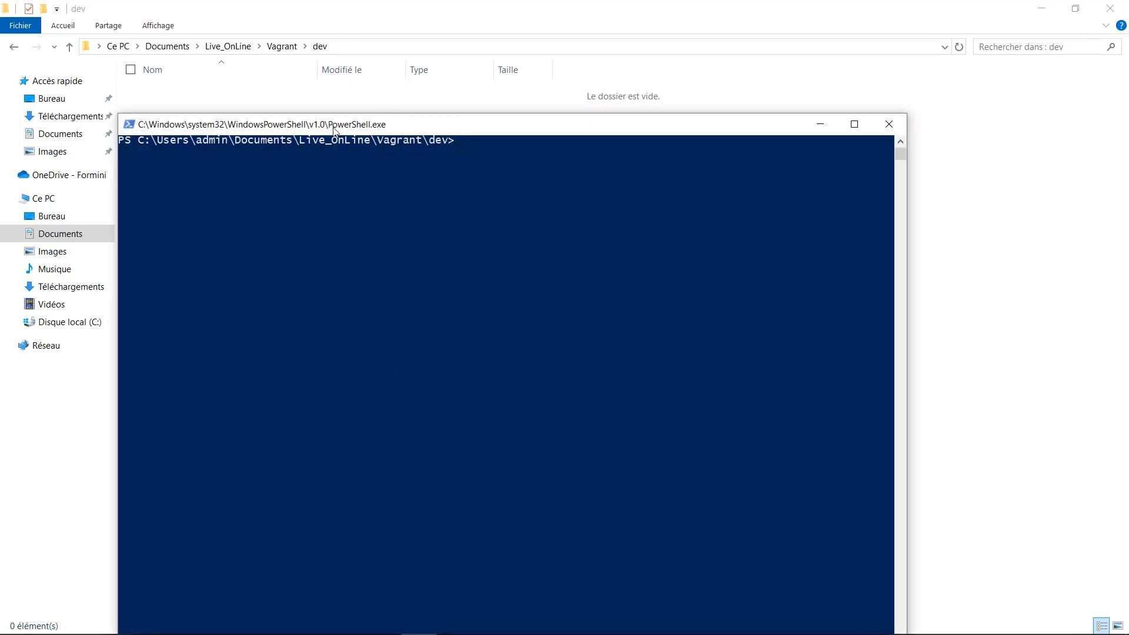
Initialize a Vagrant environment in the dev folder with the command vagrant init centos/8.
{"action": "key", "text": "Return"}
{"action": "key", "text": "Return"}
{"action": "type", "text": "vagrant"}
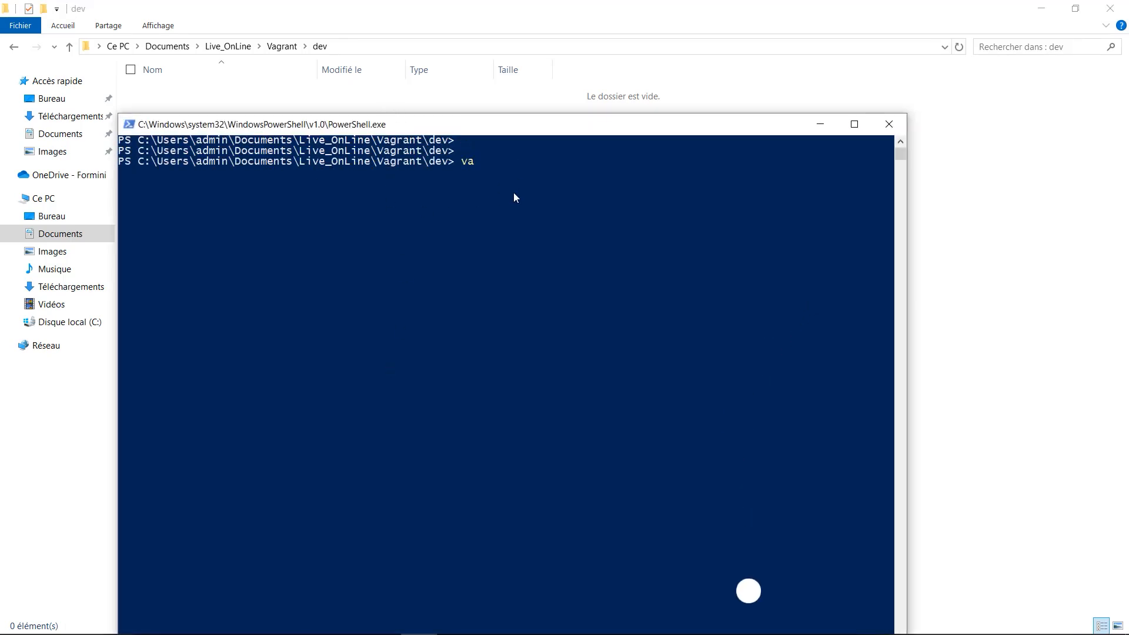
{"action": "type", "text": " i"}
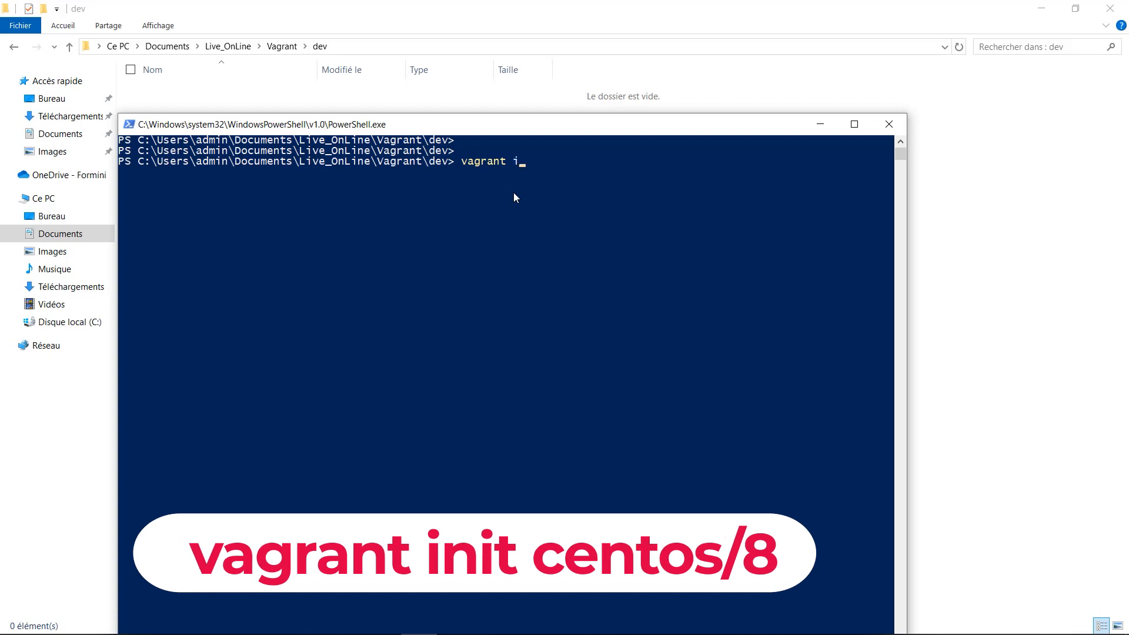
{"action": "type", "text": "nit cento"}
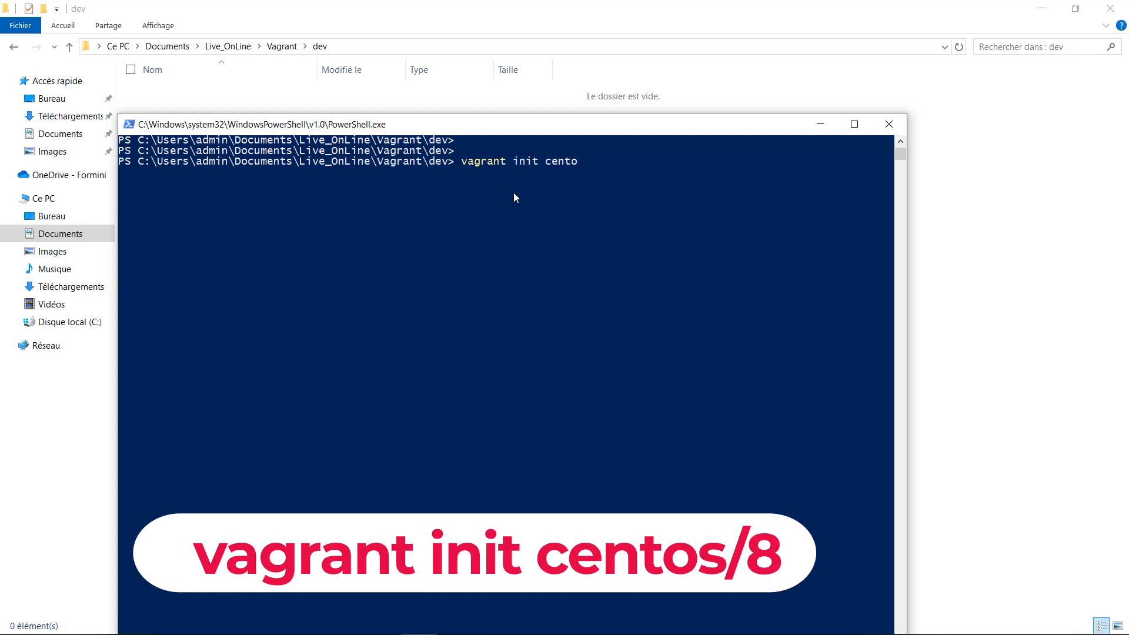
{"action": "type", "text": "s/8"}
{"action": "key", "text": "Return"}
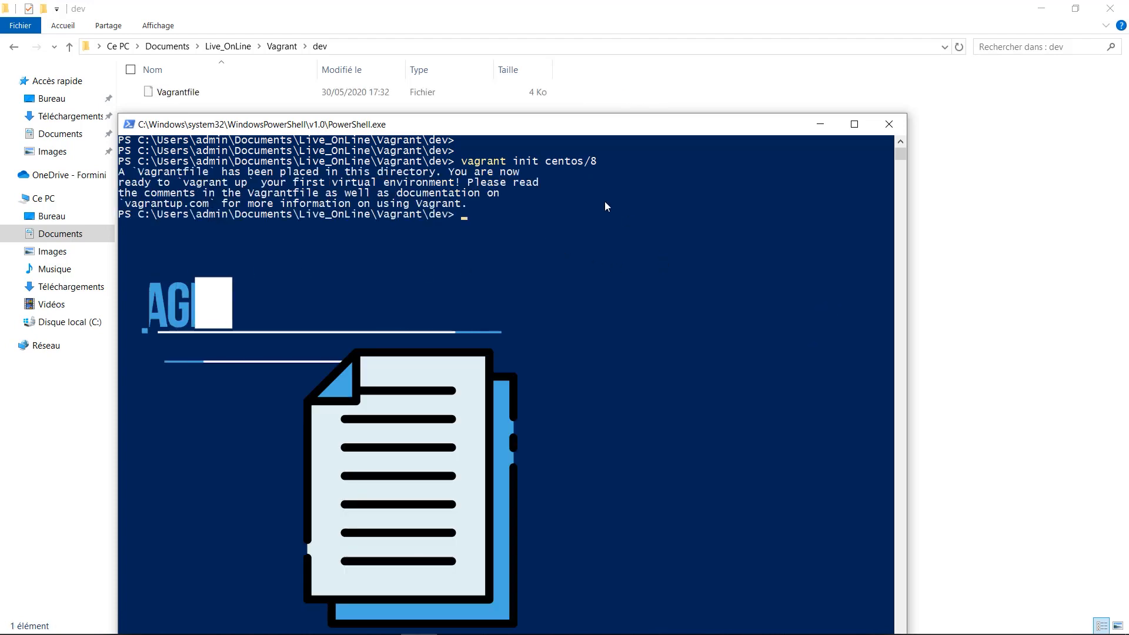
Open the Vagrantfile from the dev folder in Visual Studio Code and set its language mode to Ruby.
{"action": "right_click", "coordinate": [174, 94]}
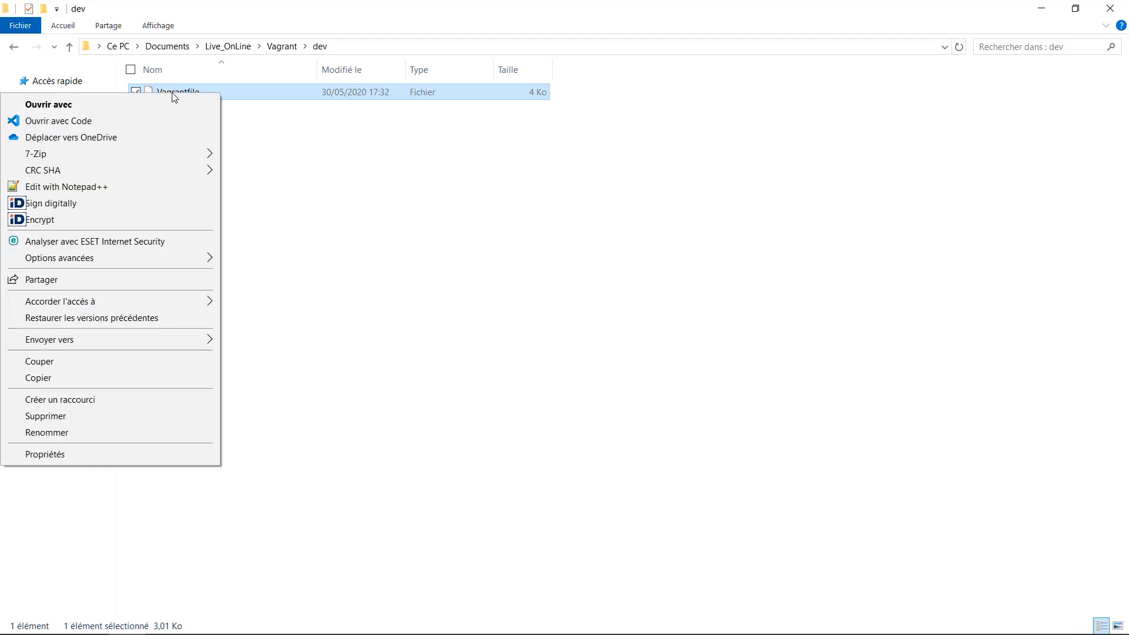
{"action": "left_click", "coordinate": [142, 121]}
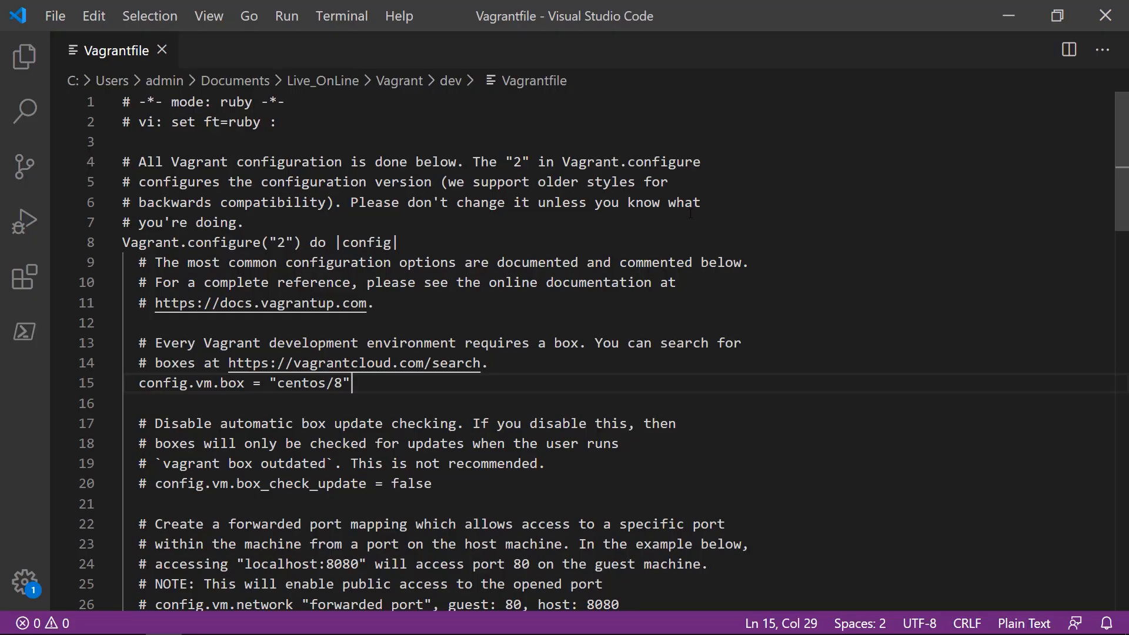
{"action": "left_click", "coordinate": [1024, 623]}
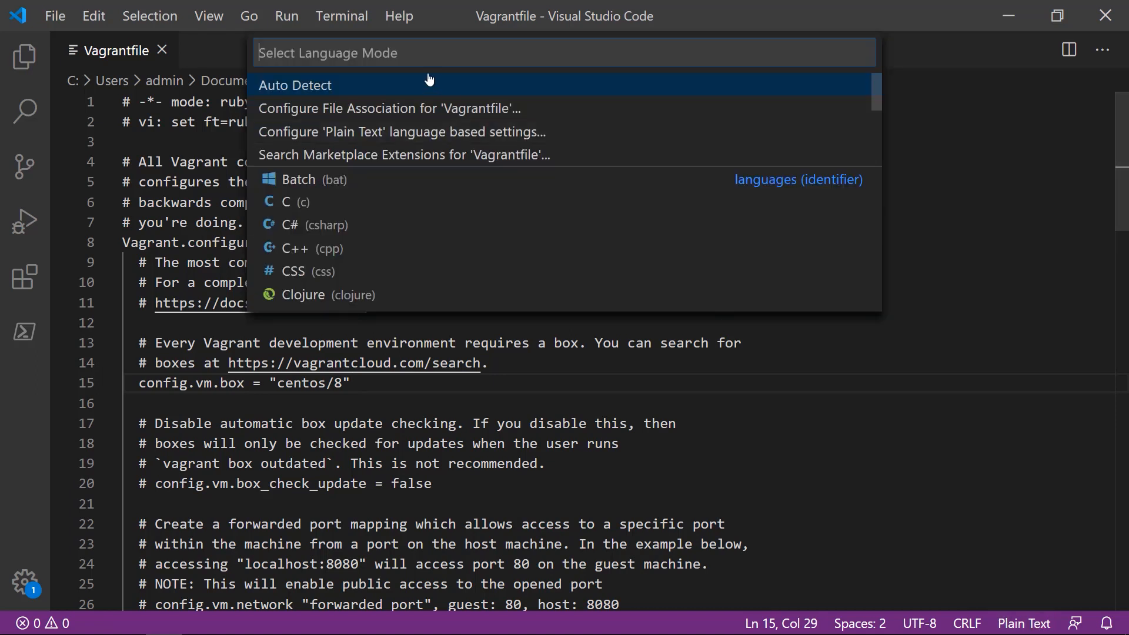
{"action": "type", "text": "ruby"}
{"action": "key", "text": "Return"}
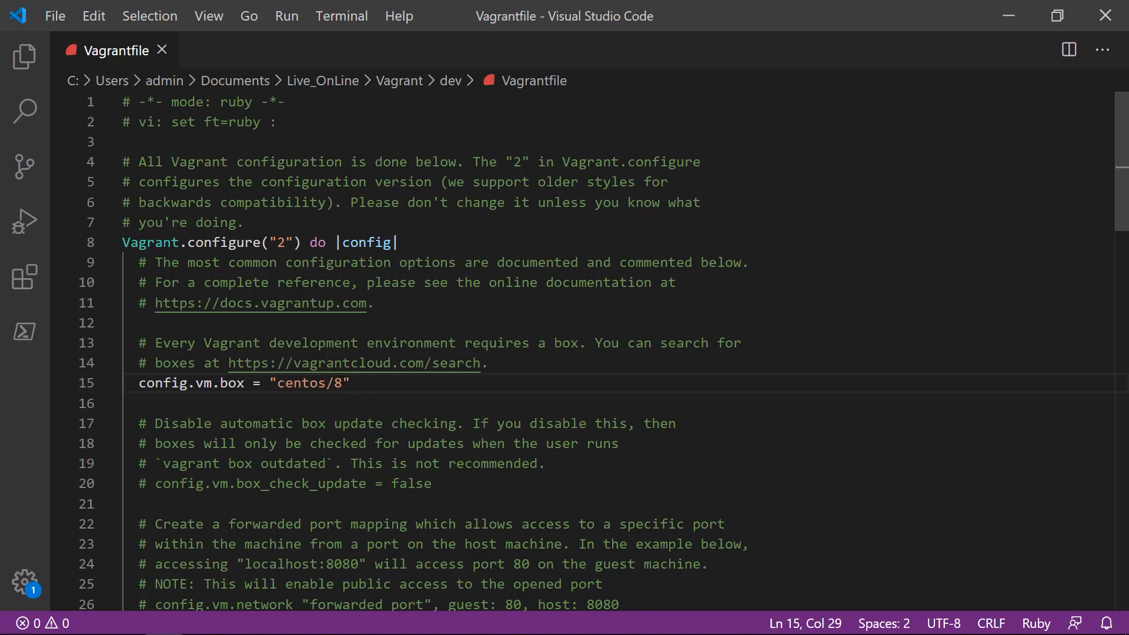
Examine the box name assigned to config.vm.box on line 15 and the commented configuration options in the rest of the Vagrantfile.
{"action": "key", "text": "Left"}
{"action": "key", "text": "shift+Left"}
{"action": "key", "text": "shift+Left"}
{"action": "key", "text": "shift+Left"}
{"action": "key", "text": "shift+Left"}
{"action": "key", "text": "shift+Left"}
{"action": "key", "text": "shift+Left"}
{"action": "key", "text": "shift+Left"}
{"action": "key", "text": "shift+Left"}
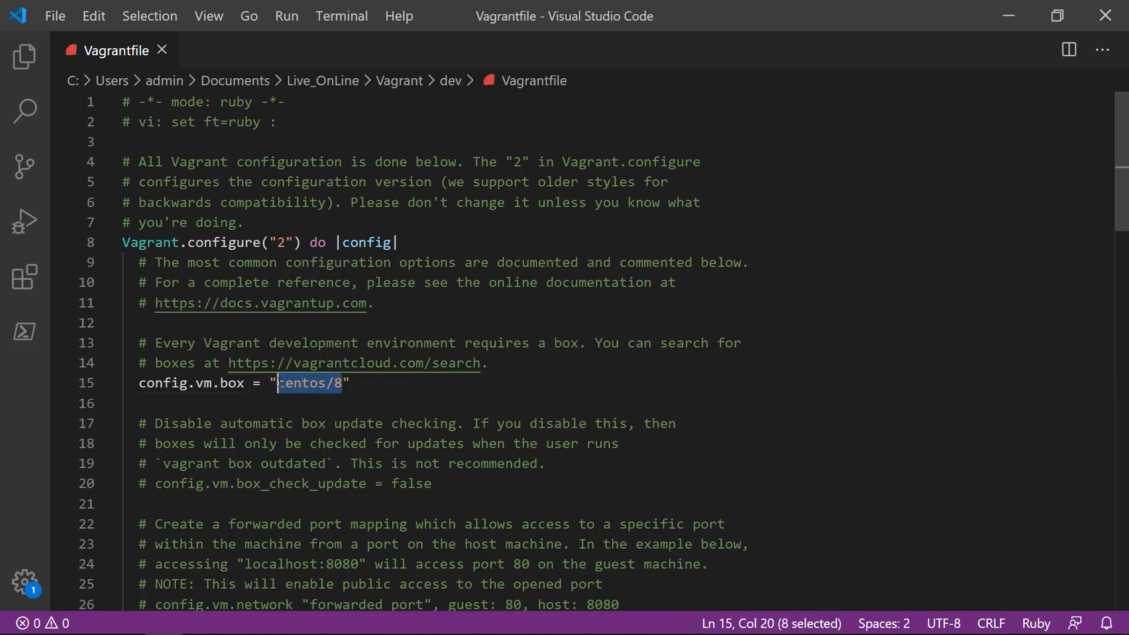
{"action": "left_click", "coordinate": [354, 384]}
{"action": "scroll", "coordinate": [417, 400], "scroll_direction": "down", "scroll_amount": 7}
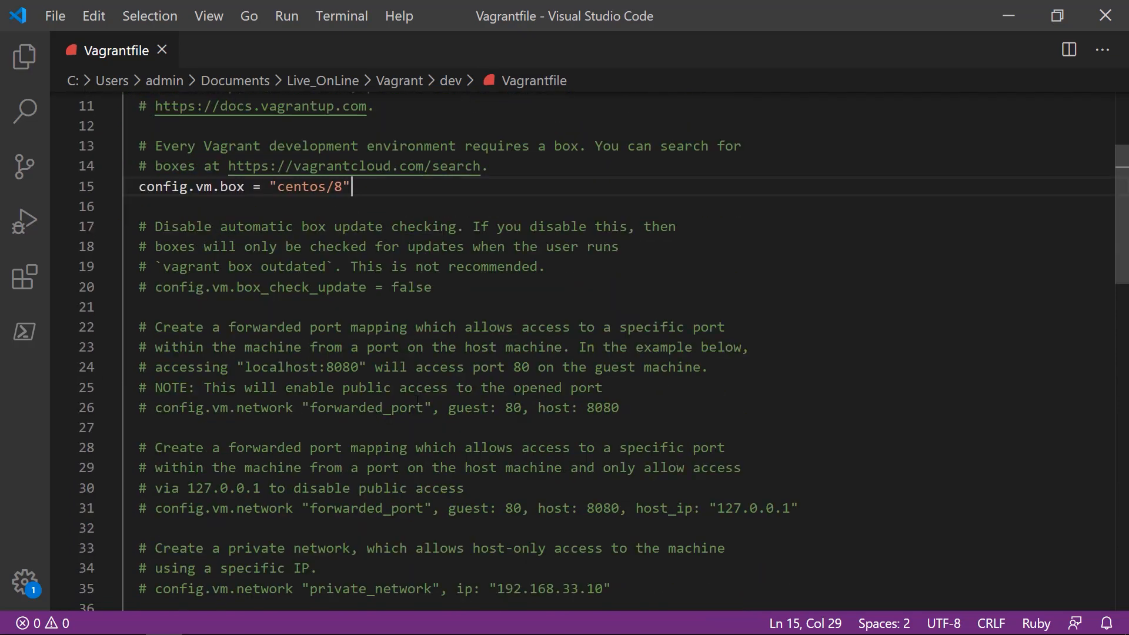
{"action": "scroll", "coordinate": [417, 400], "scroll_direction": "down", "scroll_amount": 12}
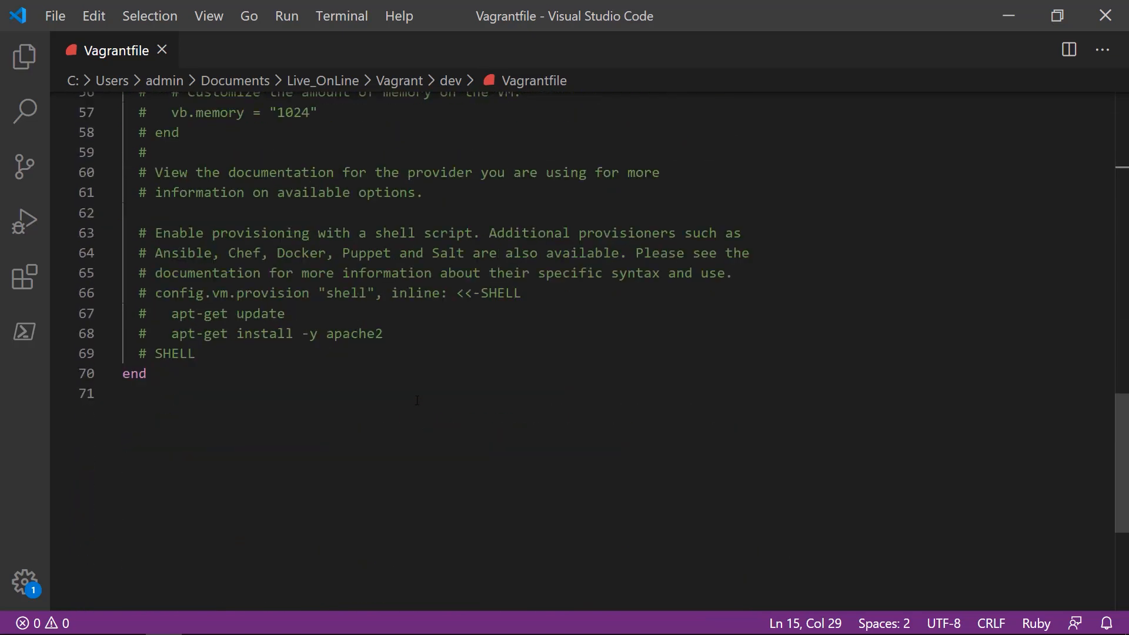
{"action": "scroll", "coordinate": [417, 401], "scroll_direction": "up", "scroll_amount": 15}
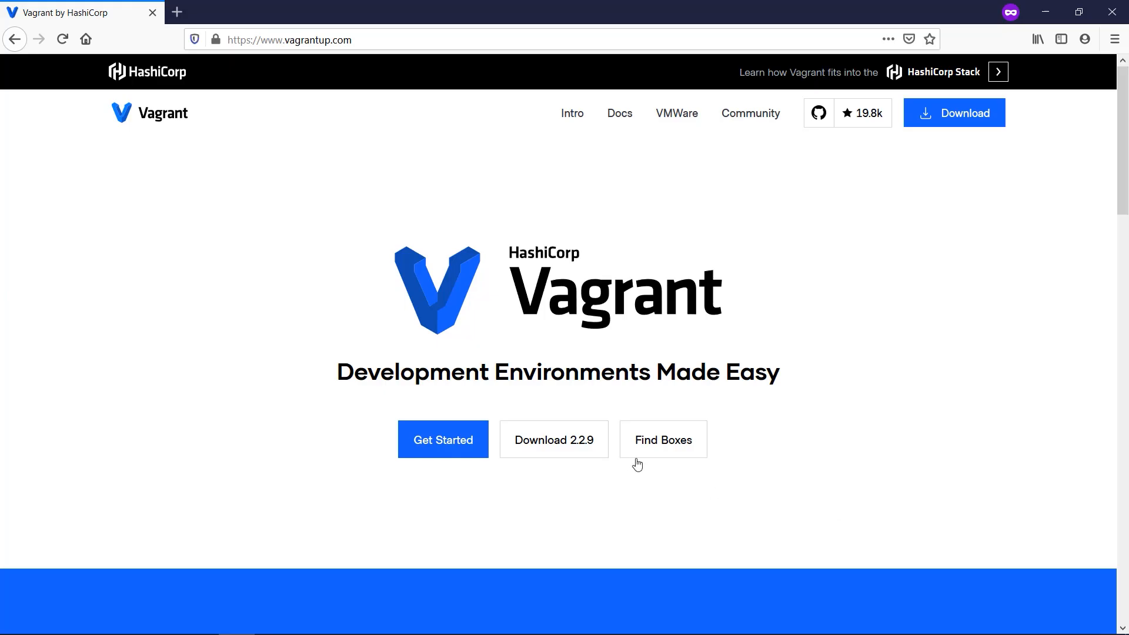
Switch to the browser and open the centos/7 box page from the box catalogue on the Vagrant website.
{"action": "left_click", "coordinate": [671, 455]}
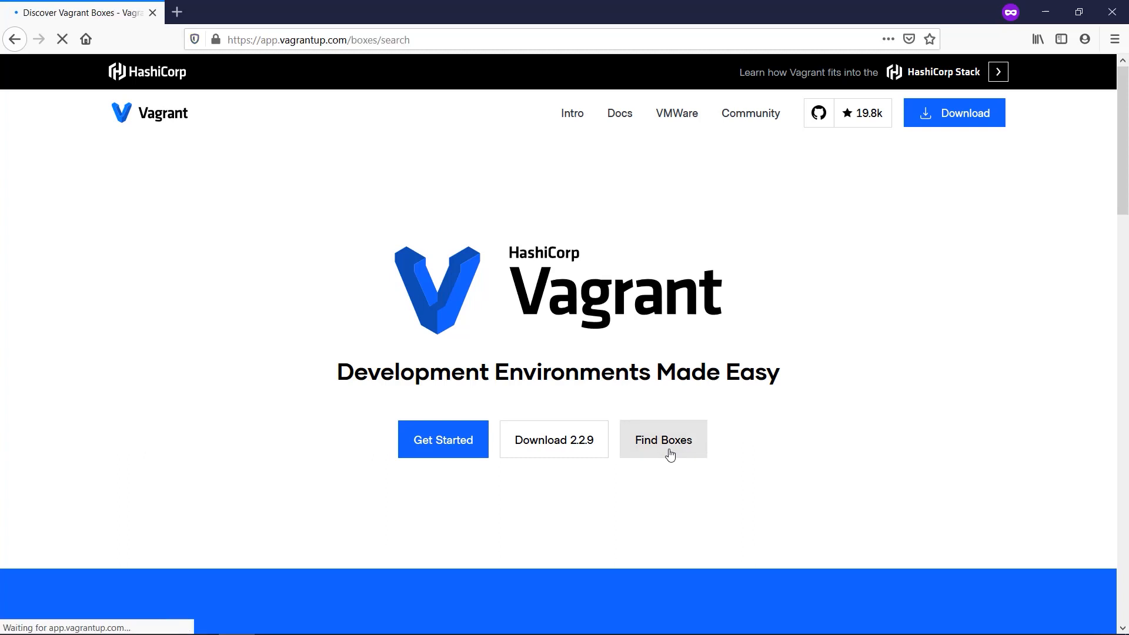
{"action": "left_click", "coordinate": [186, 554]}
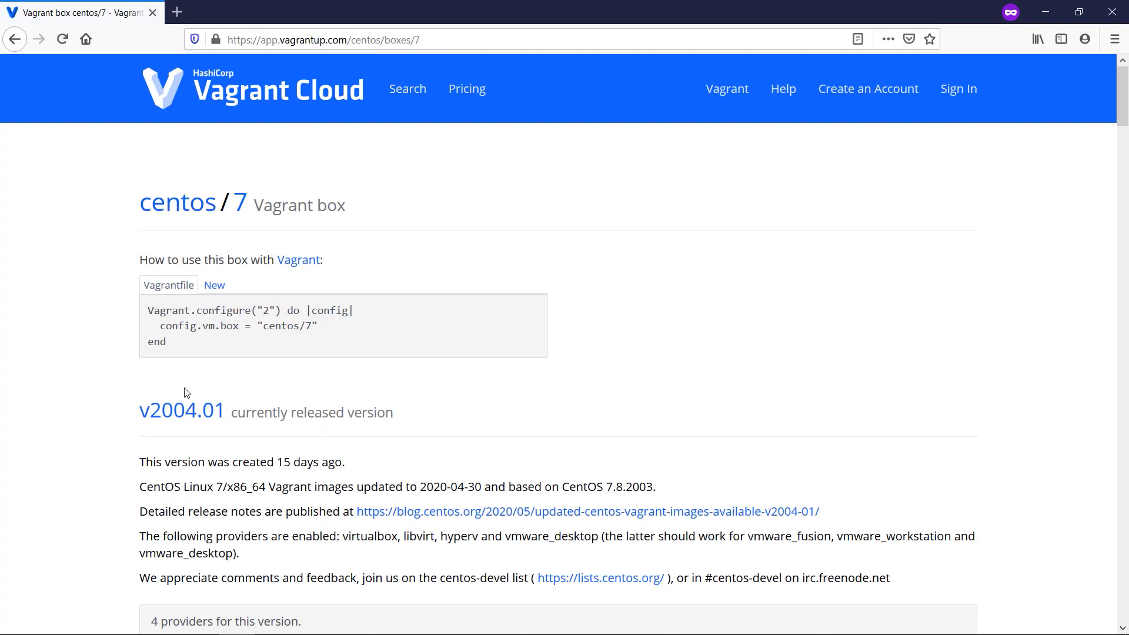
Open the centos publisher page on Vagrant Cloud and look through its list of boxes.
{"action": "left_click", "coordinate": [183, 203]}
{"action": "scroll", "coordinate": [90, 335], "scroll_direction": "down", "scroll_amount": 3}
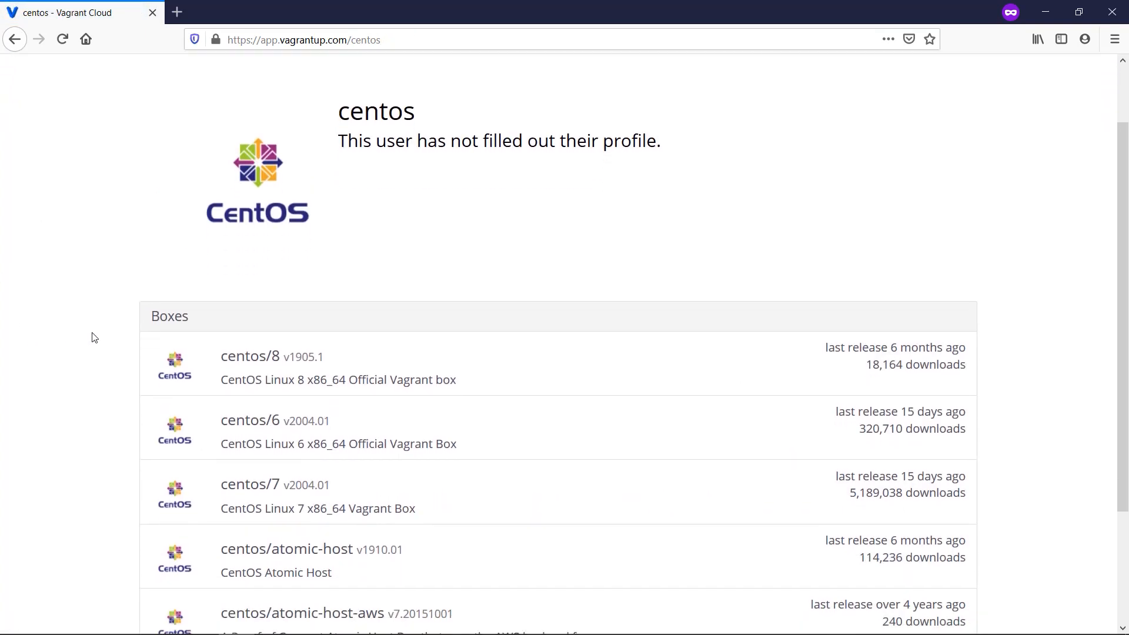
Switch to the PowerShell window in the dev folder and start the virtual machine with vagrant up.
{"action": "left_click", "coordinate": [414, 286]}
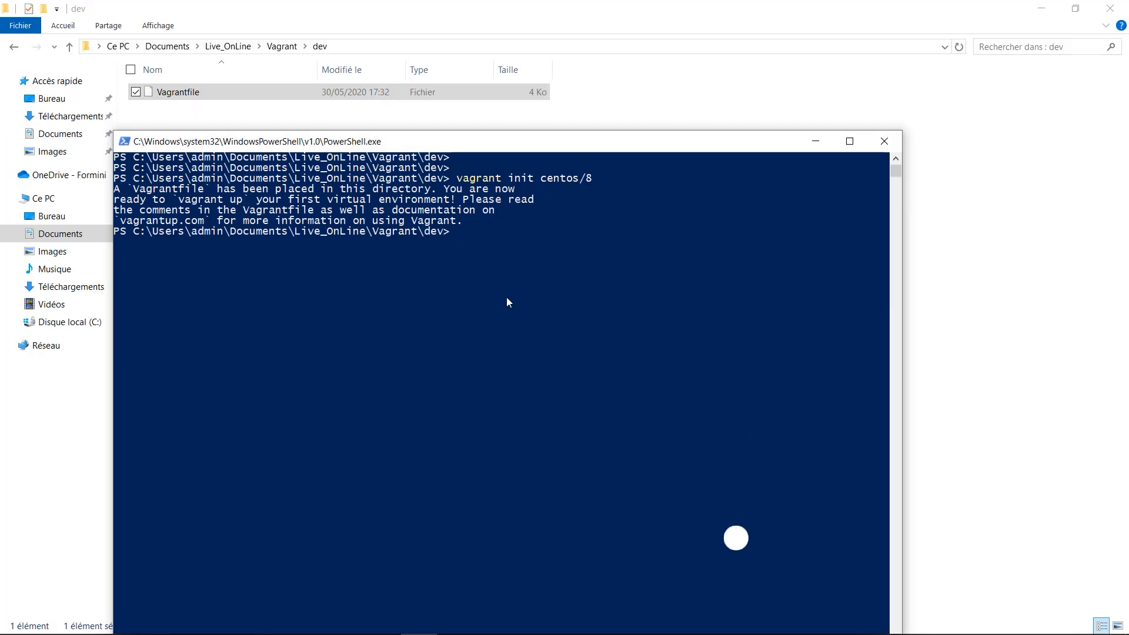
{"action": "type", "text": "vagrant "}
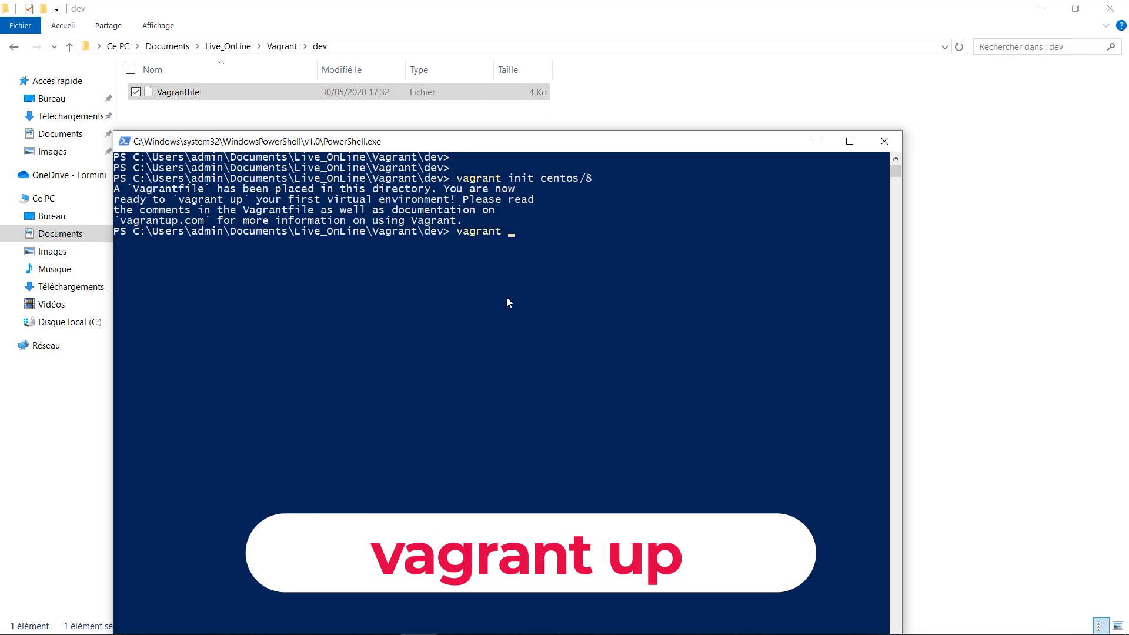
{"action": "type", "text": "up"}
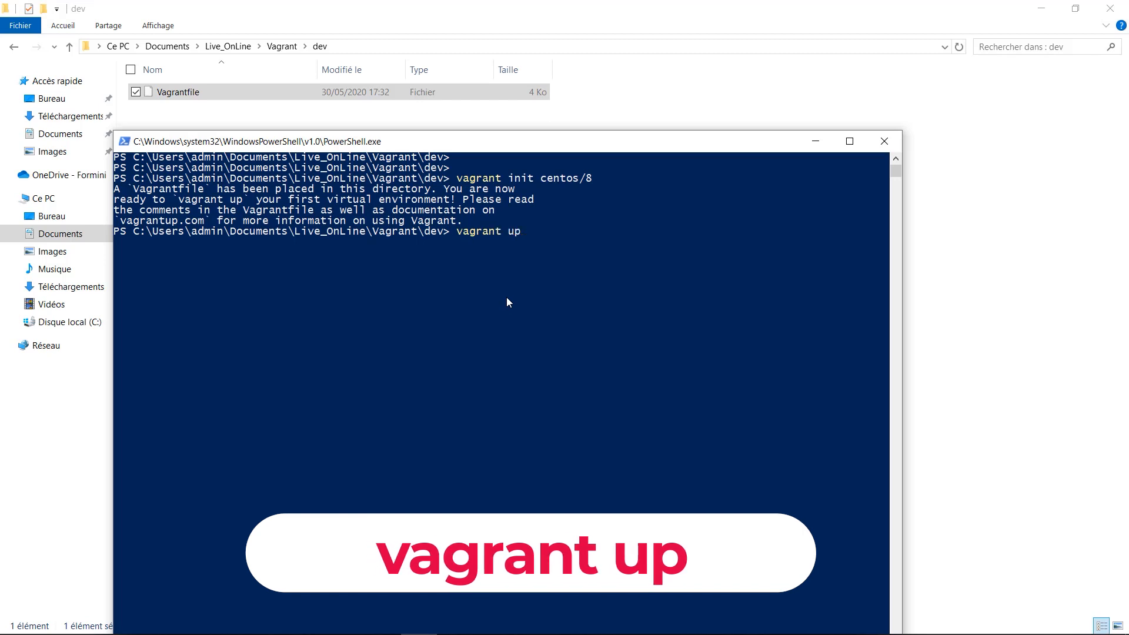
{"action": "key", "text": "Return"}
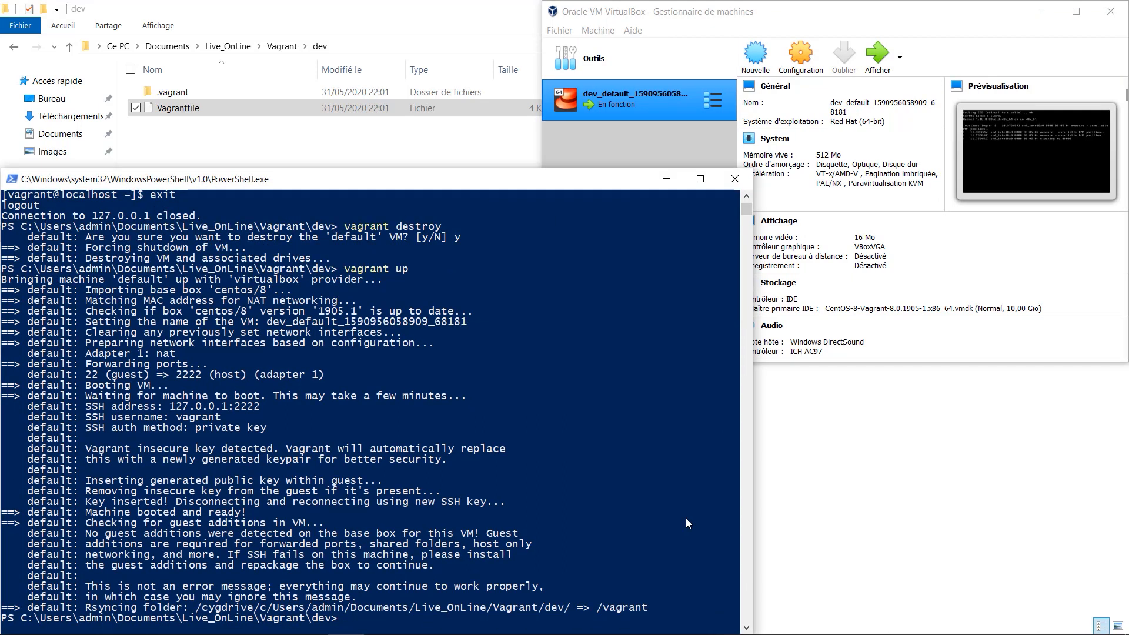
Clear the PowerShell console and connect to the running virtual machine with vagrant ssh.
{"action": "type", "text": "cls"}
{"action": "key", "text": "Return"}
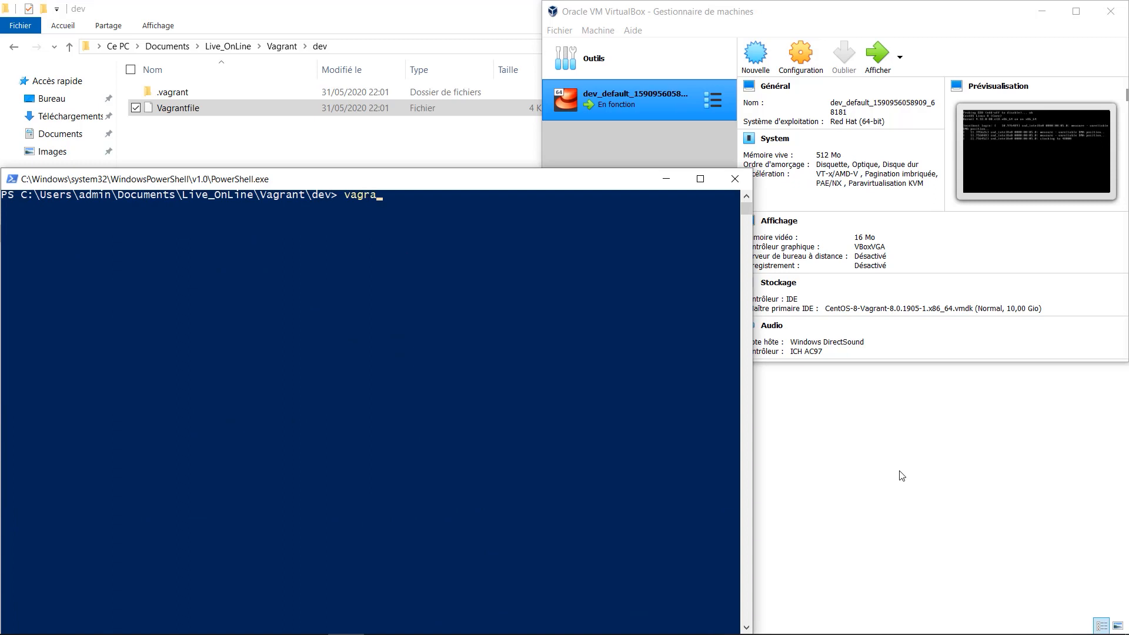
{"action": "type", "text": "vagrant ssh"}
{"action": "key", "text": "Return"}
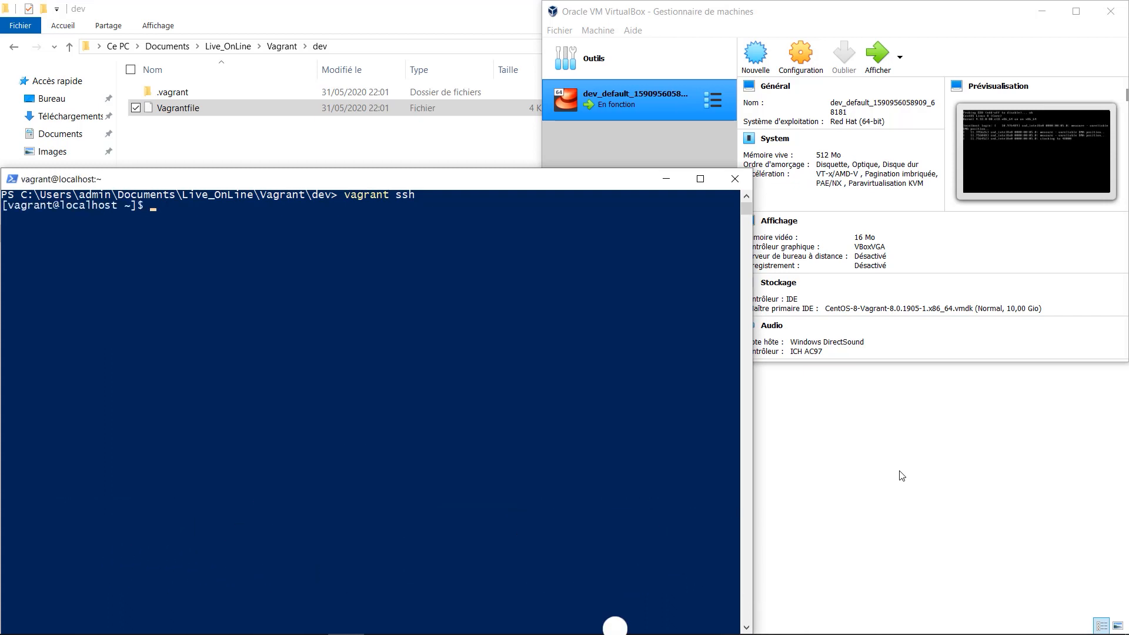
Display the guest's release version with cat /etc/redhat-release, and leave the SSH session with exit.
{"action": "type", "text": "cat /etc"}
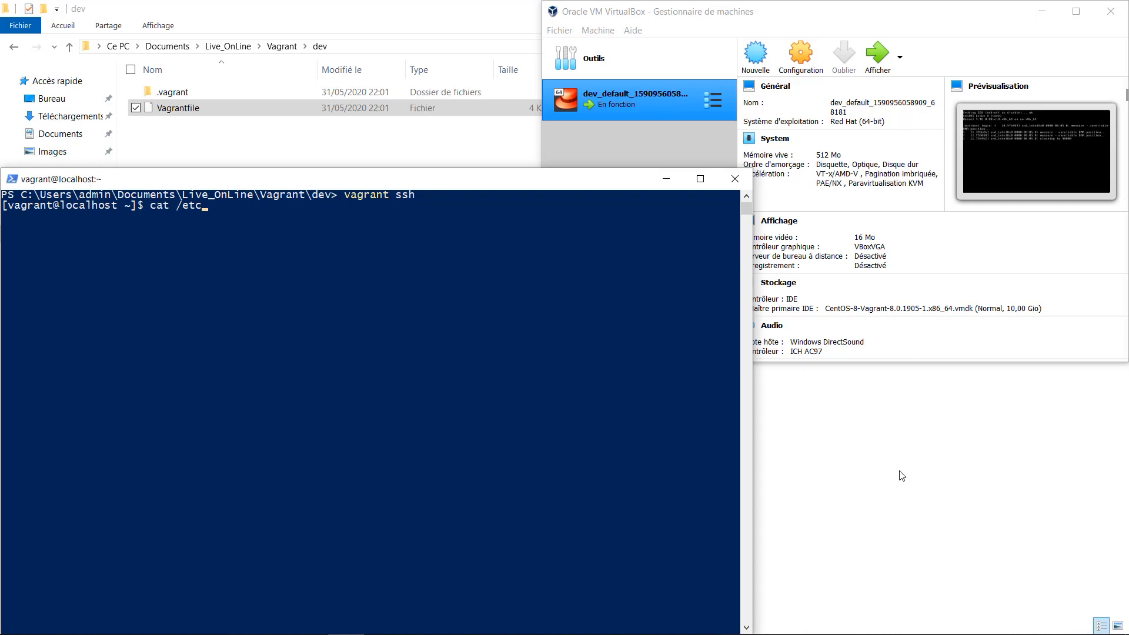
{"action": "type", "text": "/redh"}
{"action": "key", "text": "Tab"}
{"action": "key", "text": "Return"}
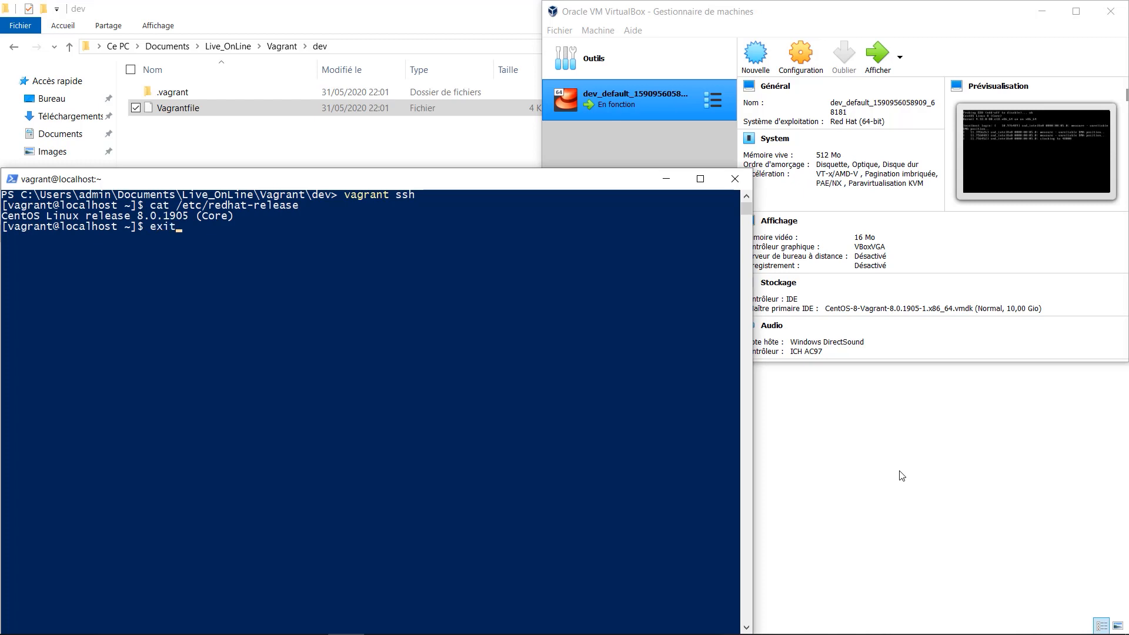
{"action": "key", "text": "Return"}
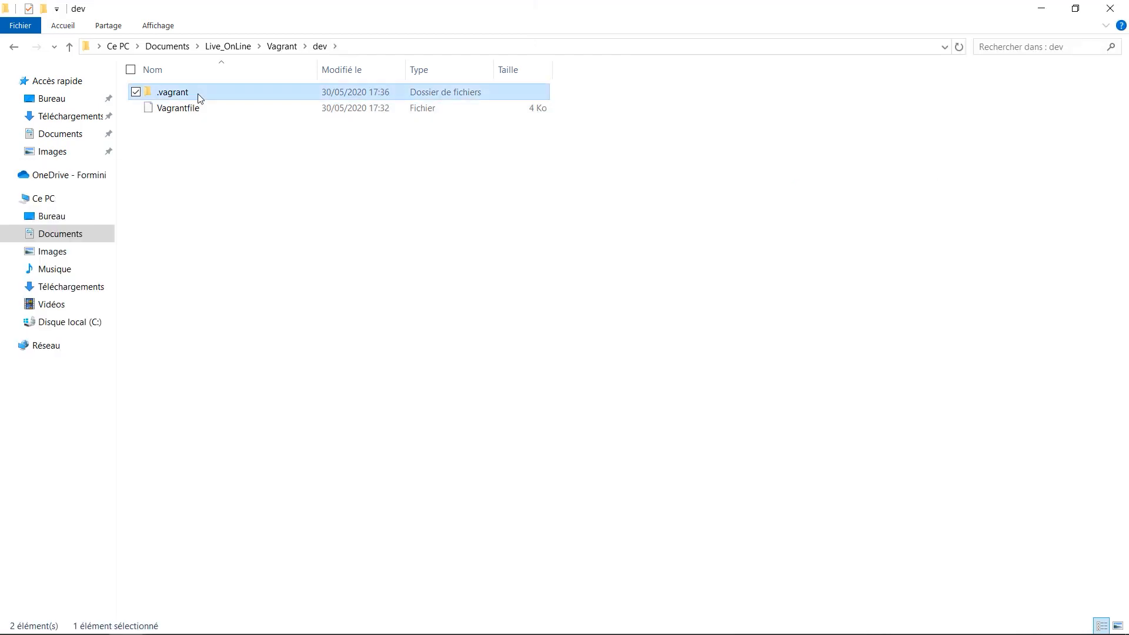
Browse from the dev folder into .vagrant\machines\default\virtualbox and select the private_key file.
{"action": "double_click", "coordinate": [196, 94]}
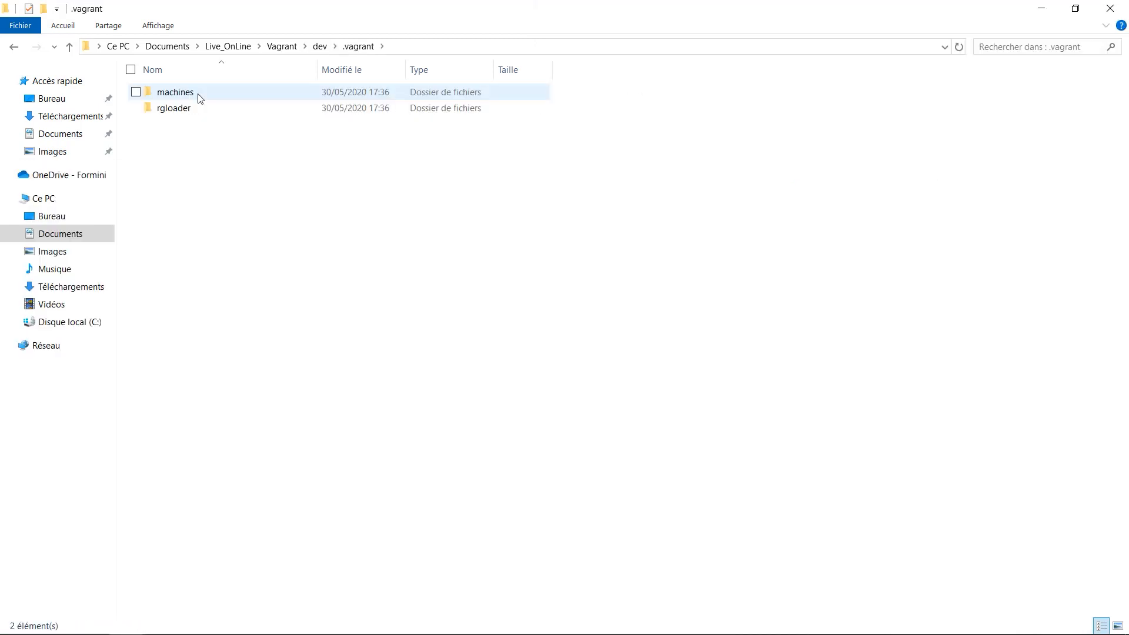
{"action": "double_click", "coordinate": [197, 94]}
{"action": "double_click", "coordinate": [196, 94]}
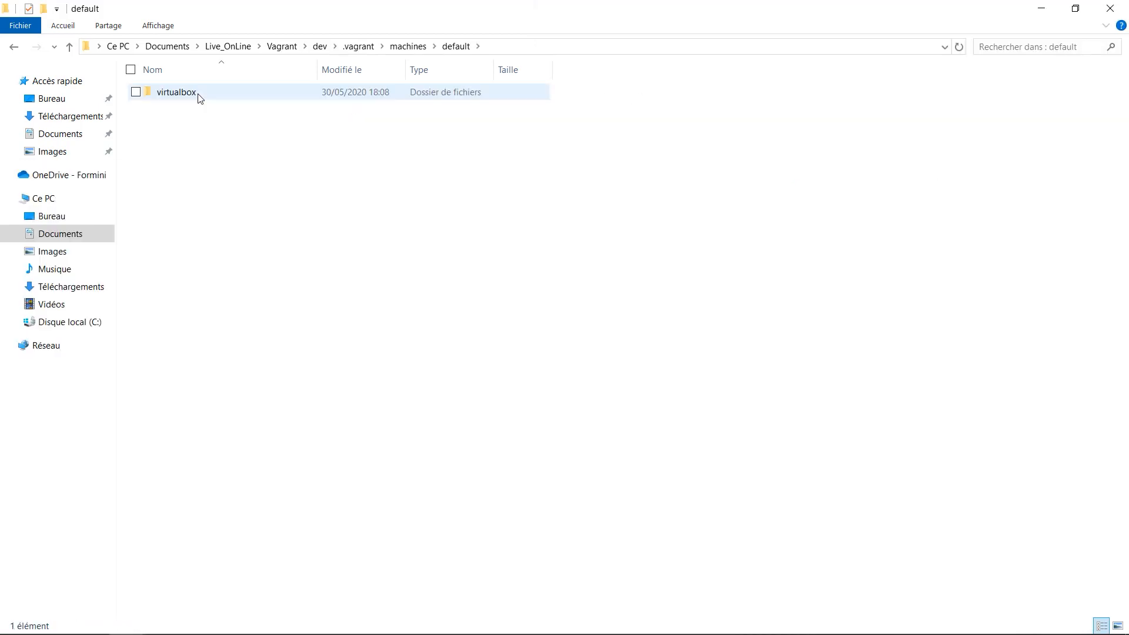
{"action": "double_click", "coordinate": [196, 94]}
{"action": "left_click", "coordinate": [197, 187]}
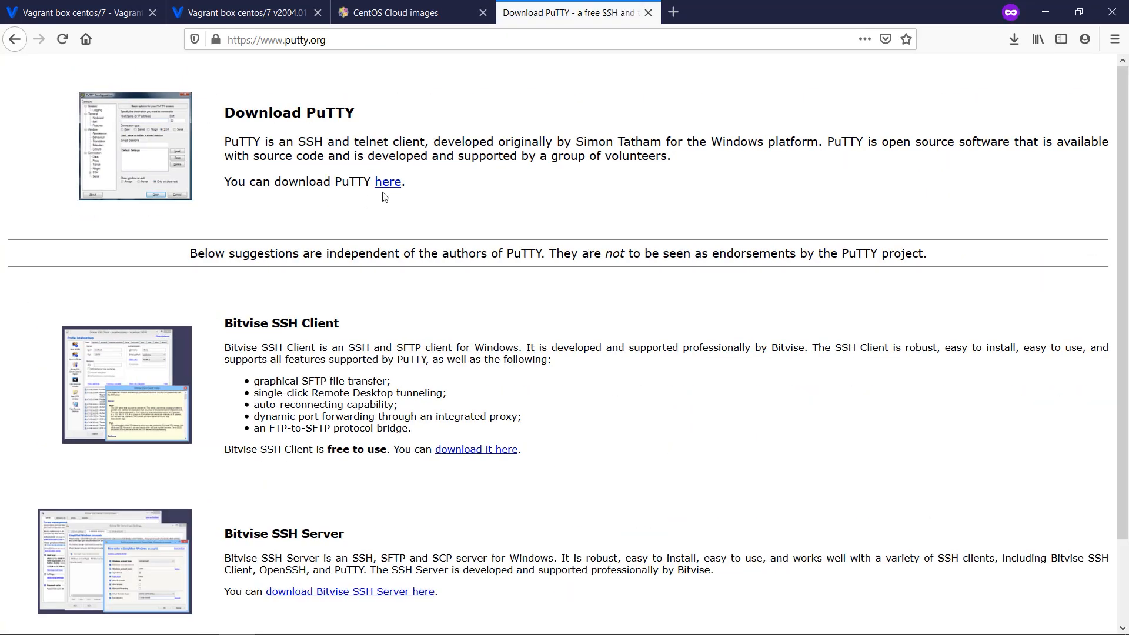
Download putty-64bit-0.73-installer.msi from the PuTTY website in the browser and install PuTTY with the default options.
{"action": "left_click", "coordinate": [393, 183]}
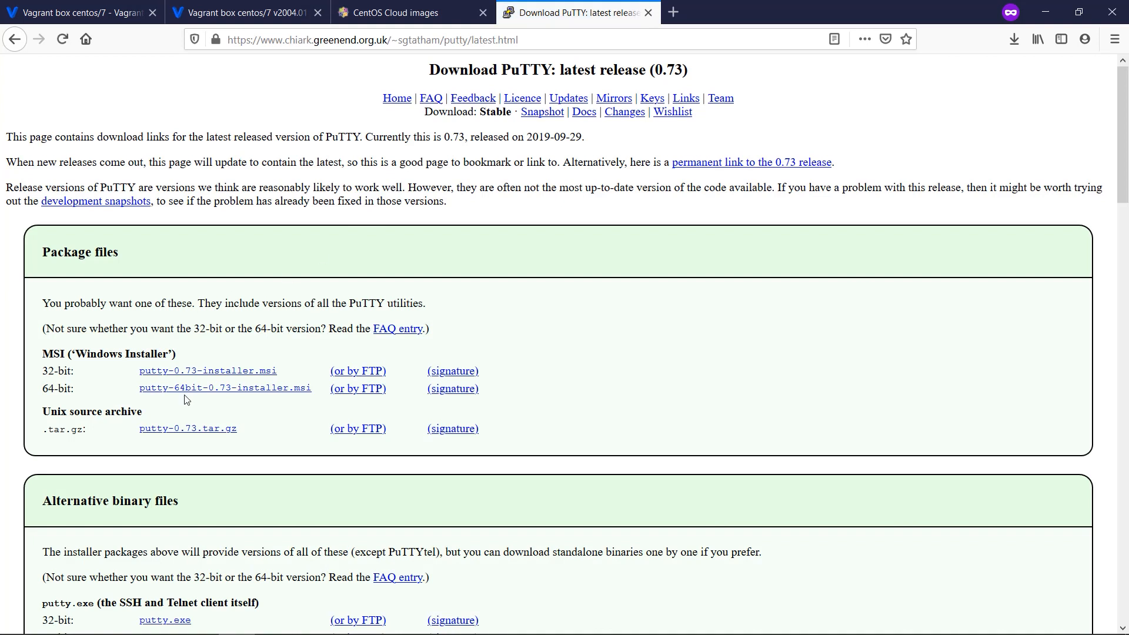
{"action": "left_click", "coordinate": [306, 389]}
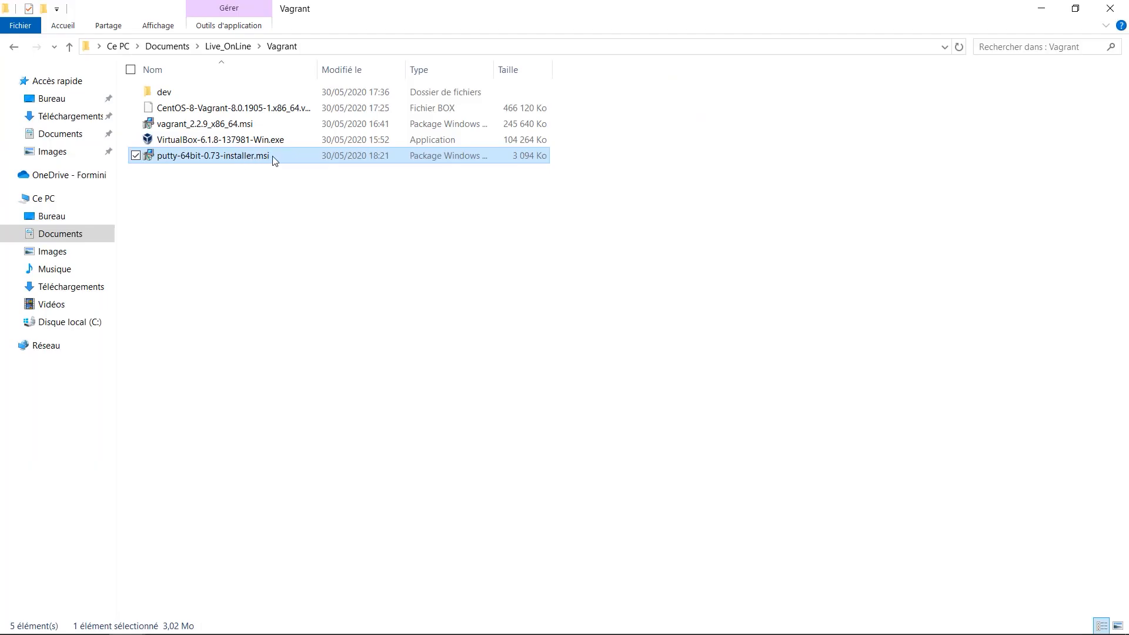
{"action": "double_click", "coordinate": [272, 158]}
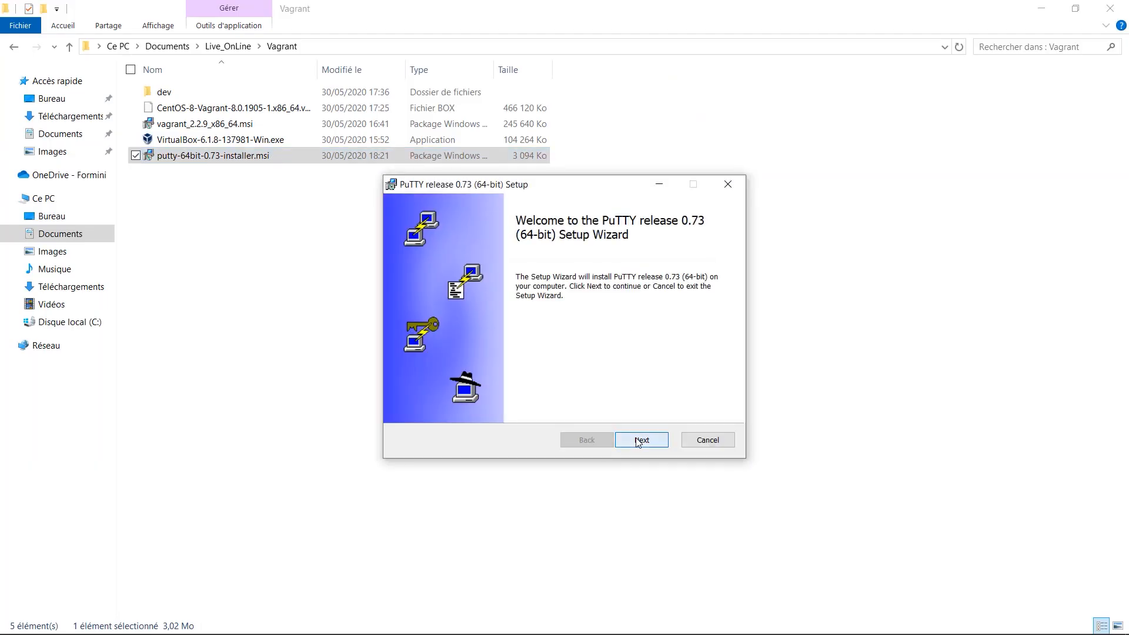
{"action": "left_click", "coordinate": [640, 441]}
{"action": "left_click", "coordinate": [641, 440]}
{"action": "left_click", "coordinate": [642, 440]}
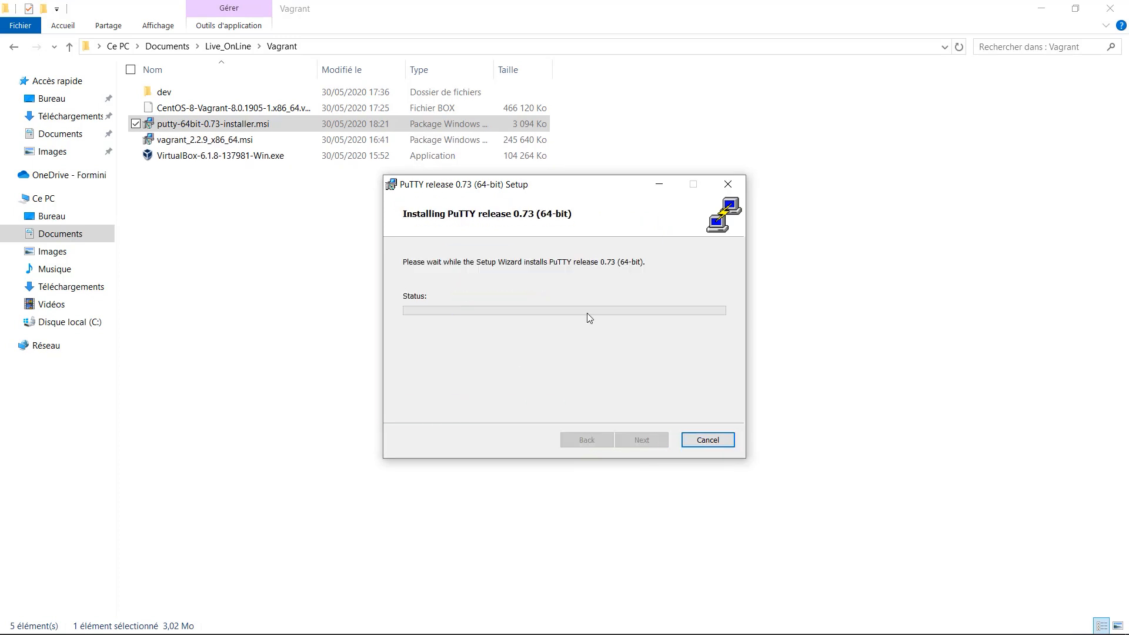
{"action": "left_click", "coordinate": [642, 440]}
Launch puttygen.exe from the PuTTY folder under Programmes on drive C:.
{"action": "left_click", "coordinate": [68, 322]}
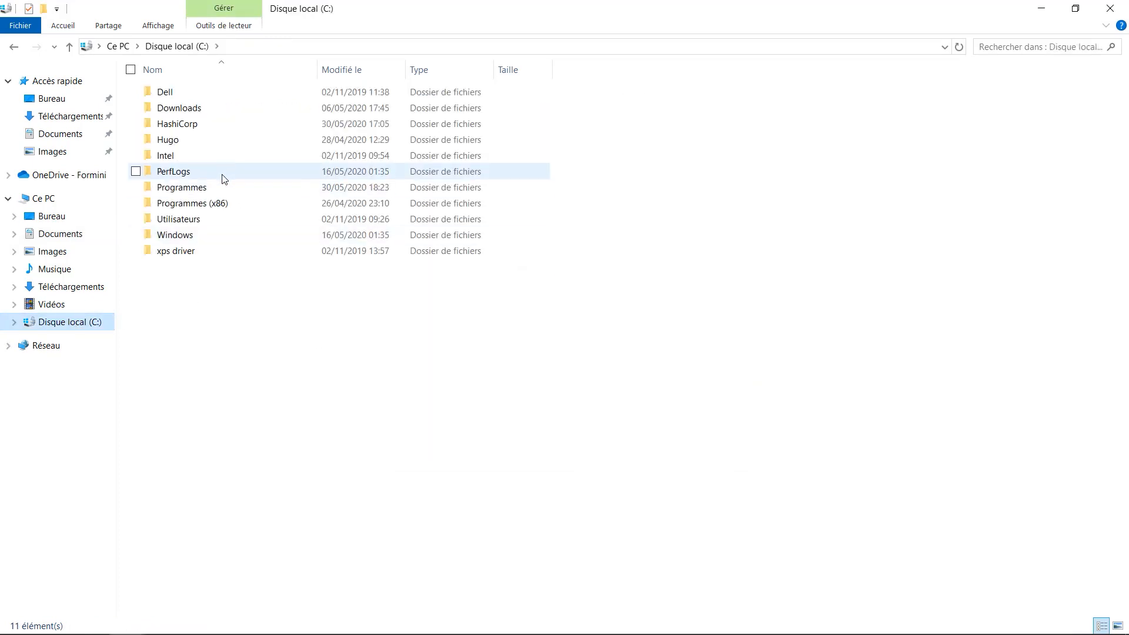
{"action": "double_click", "coordinate": [207, 188]}
{"action": "scroll", "coordinate": [255, 406], "scroll_direction": "down", "scroll_amount": 2}
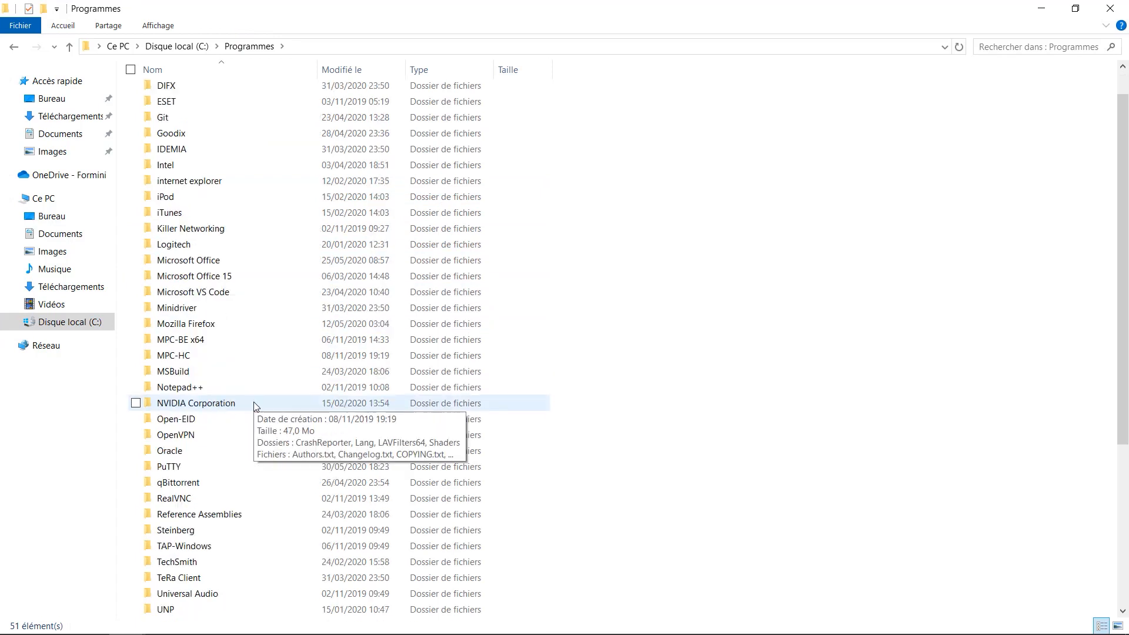
{"action": "double_click", "coordinate": [238, 468]}
{"action": "double_click", "coordinate": [197, 204]}
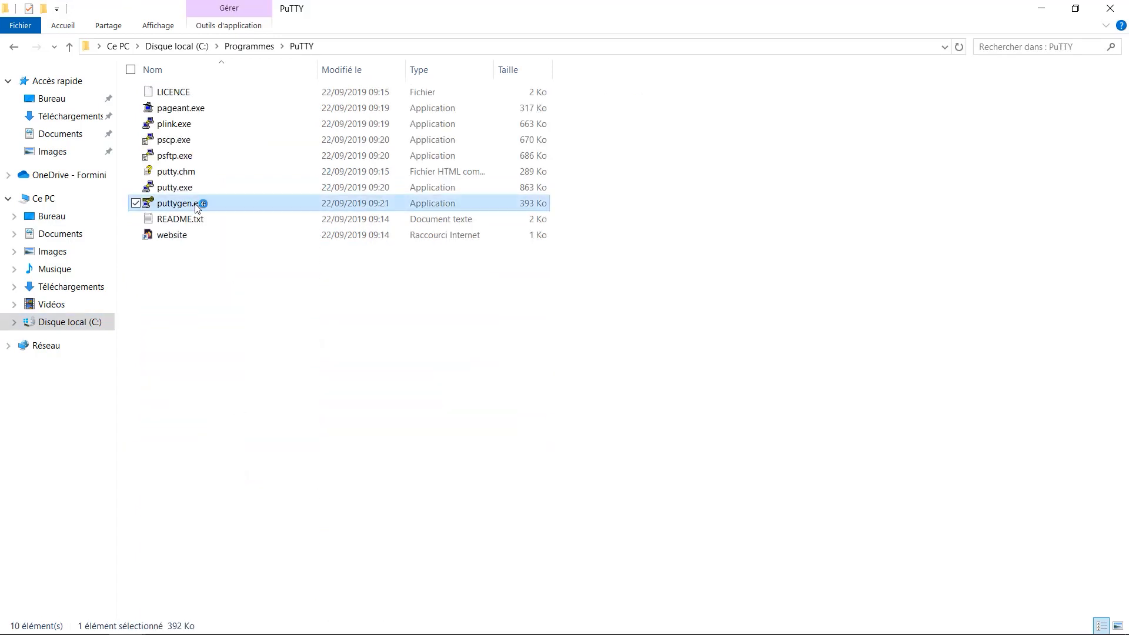
Load the private_key file from dev\.vagrant\machines\default\virtualbox into PuTTY Key Generator, showing all file types.
{"action": "left_click", "coordinate": [692, 385]}
{"action": "double_click", "coordinate": [544, 286]}
{"action": "double_click", "coordinate": [544, 286]}
{"action": "double_click", "coordinate": [546, 286]}
{"action": "double_click", "coordinate": [547, 286]}
{"action": "double_click", "coordinate": [547, 286]}
{"action": "double_click", "coordinate": [547, 286]}
{"action": "left_click", "coordinate": [835, 488]}
{"action": "left_click", "coordinate": [811, 519]}
{"action": "left_click", "coordinate": [591, 379]}
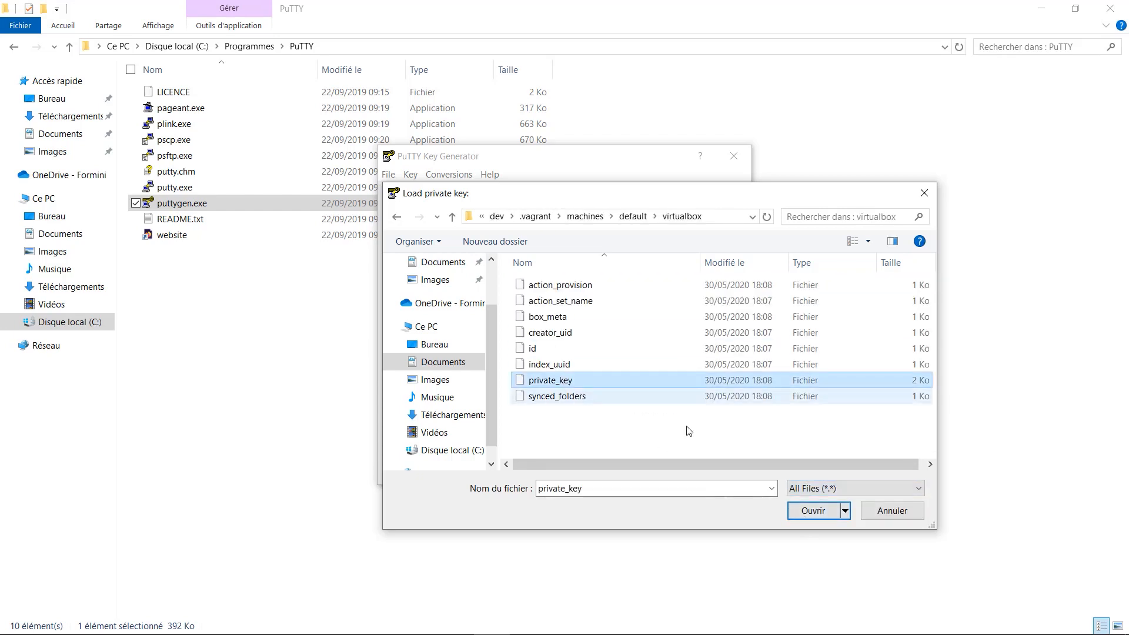
{"action": "left_click", "coordinate": [814, 511]}
{"action": "left_click", "coordinate": [648, 398]}
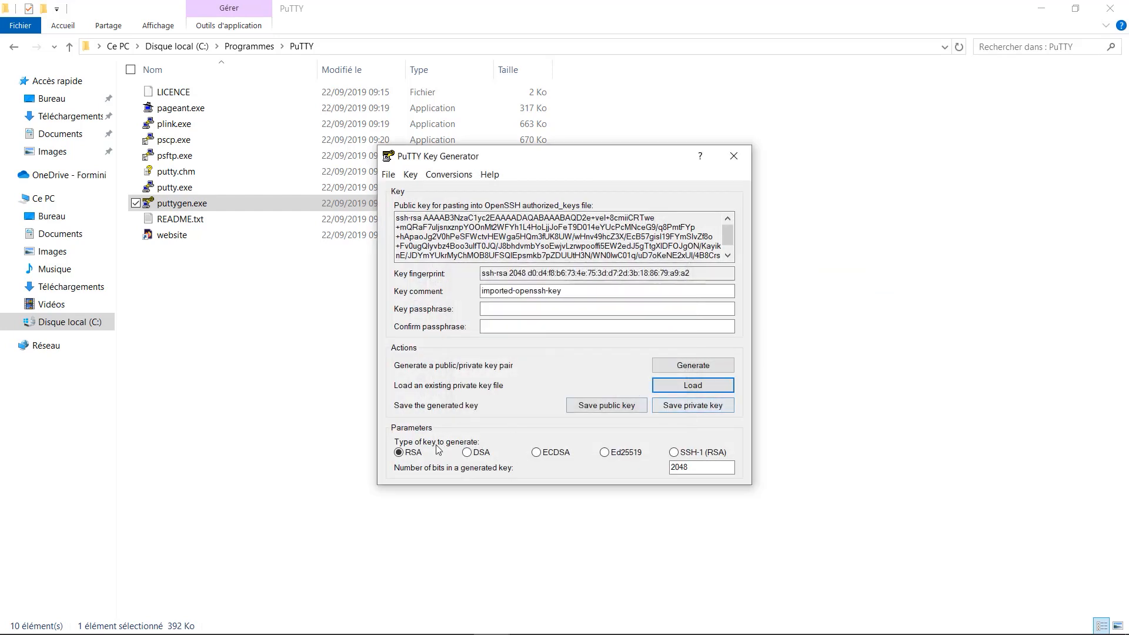
Save the loaded RSA key without a passphrase as putty_private-key in the virtualbox folder and close the key generator.
{"action": "left_click", "coordinate": [398, 452]}
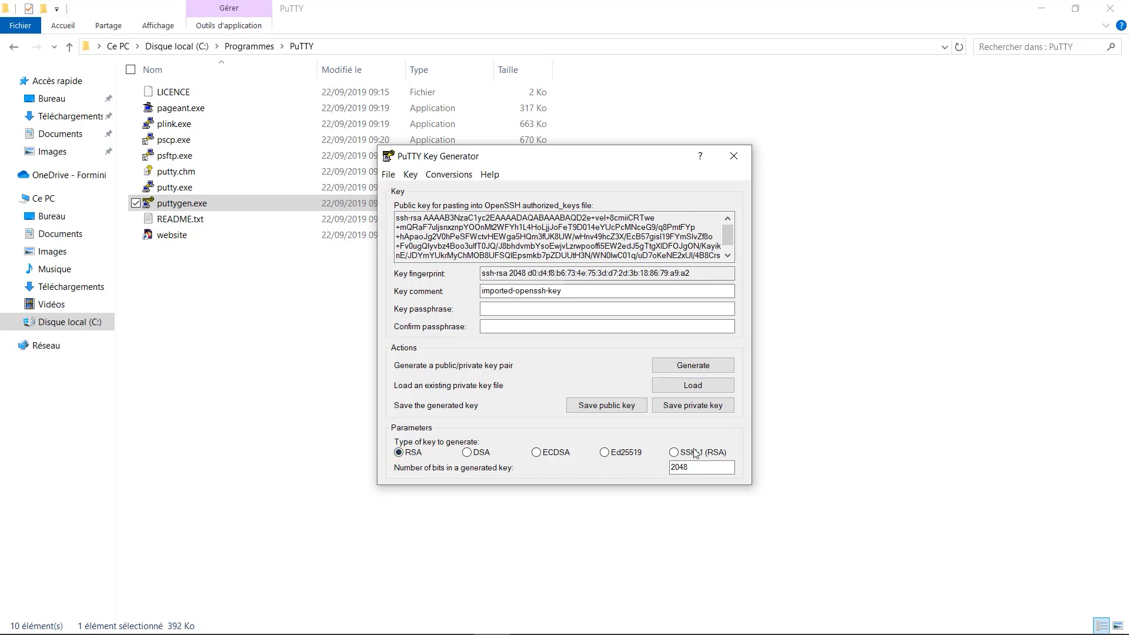
{"action": "left_click", "coordinate": [697, 408]}
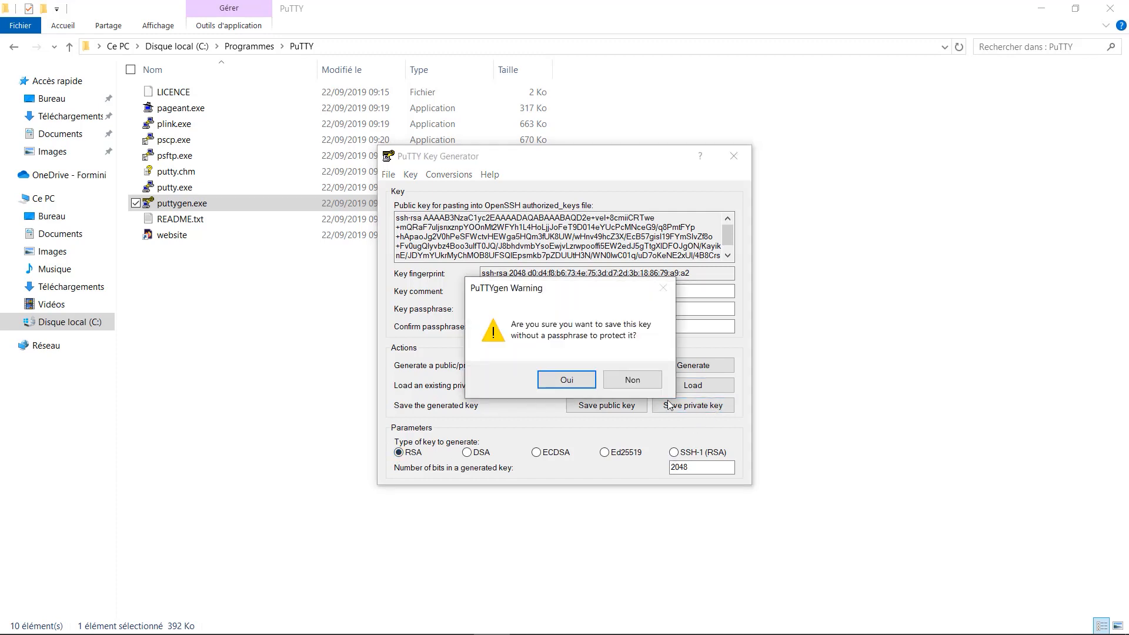
{"action": "left_click", "coordinate": [588, 382]}
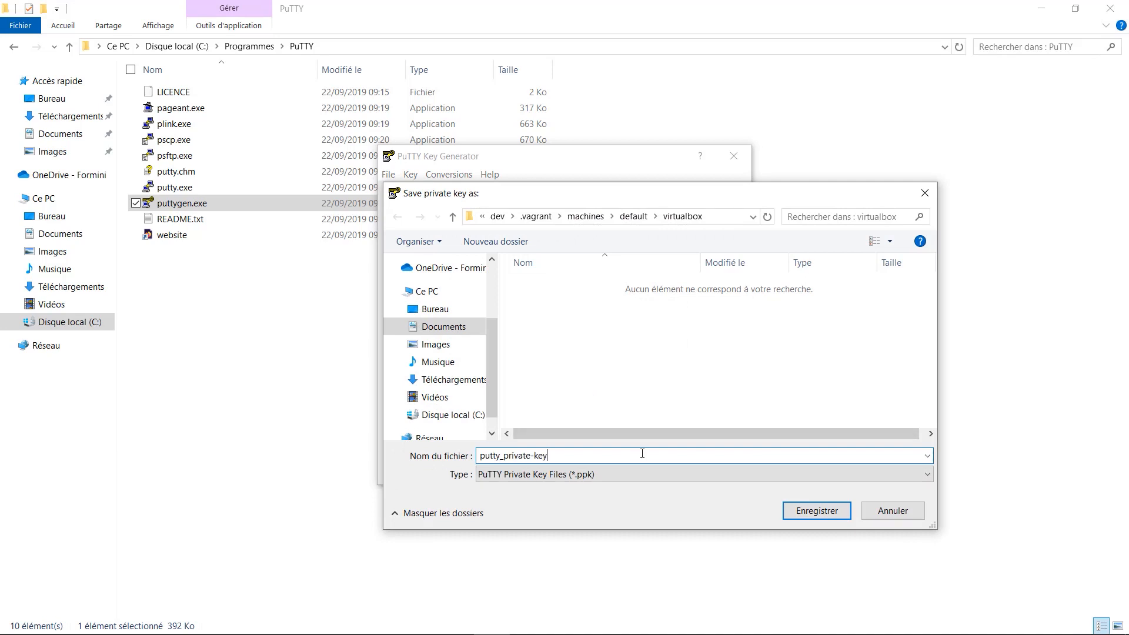
{"action": "left_click", "coordinate": [817, 510]}
{"action": "left_click", "coordinate": [734, 156]}
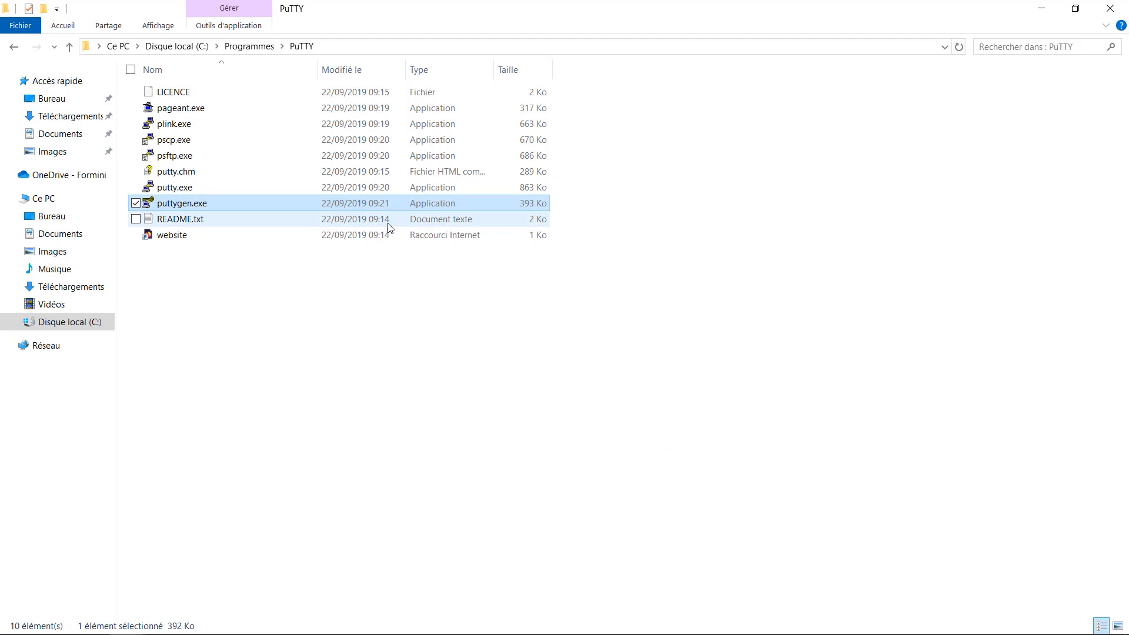
Launch putty.exe and set the SSH session's host name to 127.0.0.1 and port to 2222.
{"action": "double_click", "coordinate": [211, 189]}
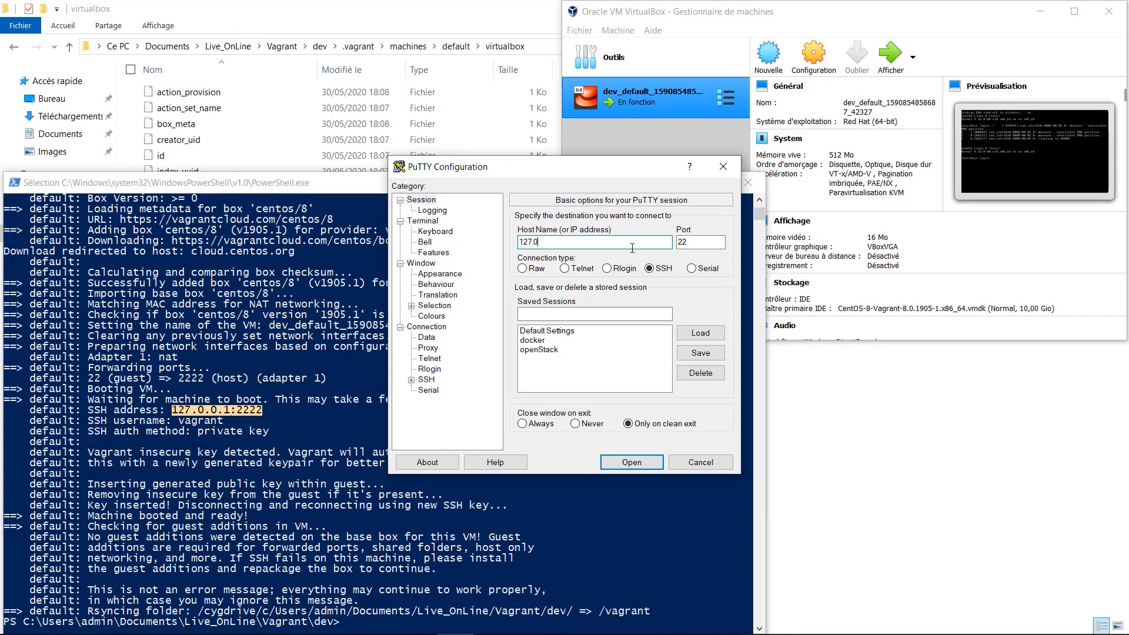
{"action": "type", "text": "1"}
{"action": "key", "text": "Tab"}
{"action": "type", "text": "2"}
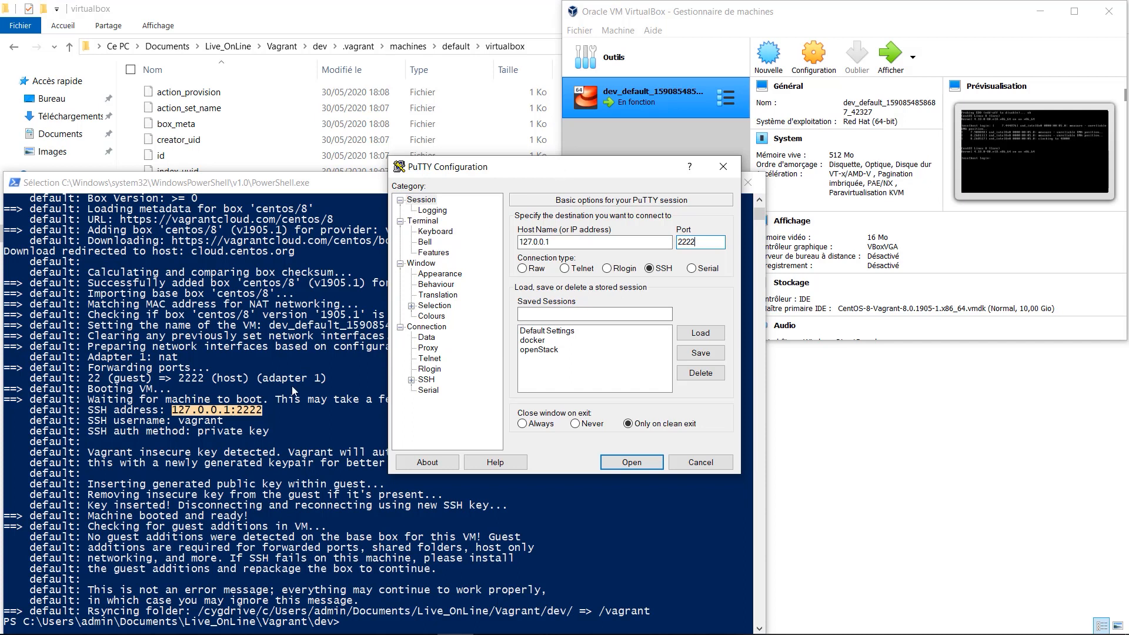
Set the auto-login username of the PuTTY session to vagrant, the SSH username listed in the PowerShell output.
{"action": "left_click_drag", "start_coordinate": [588, 168], "coordinate": [968, 326]}
{"action": "left_click", "coordinate": [188, 427]}
{"action": "left_click_drag", "start_coordinate": [178, 420], "coordinate": [224, 420]}
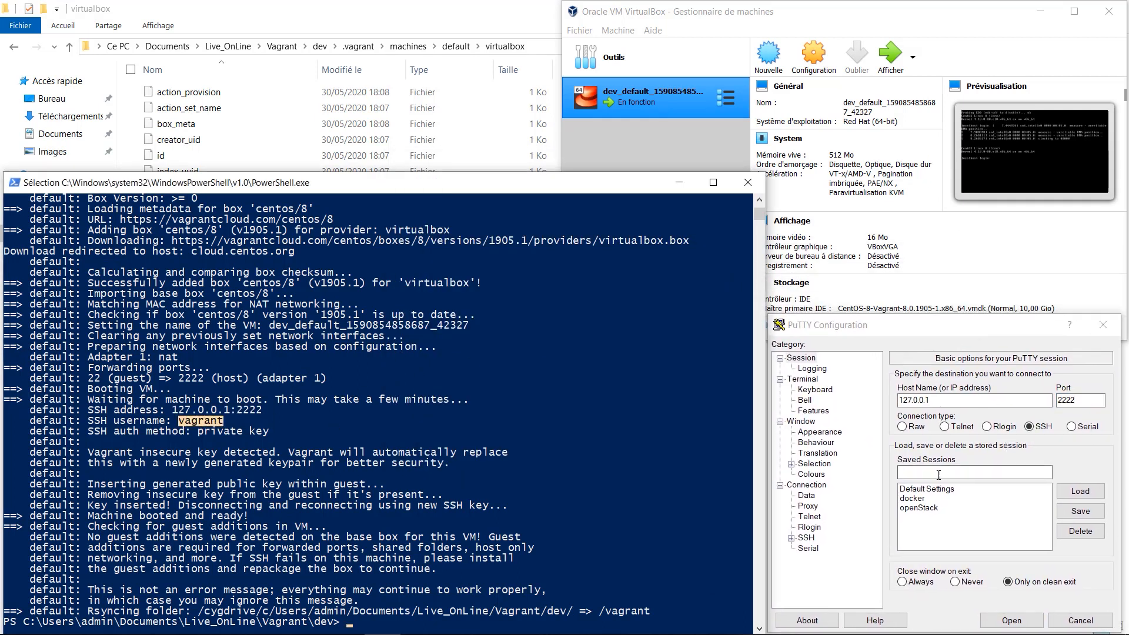
{"action": "left_click", "coordinate": [806, 495]}
{"action": "left_click", "coordinate": [1040, 390]}
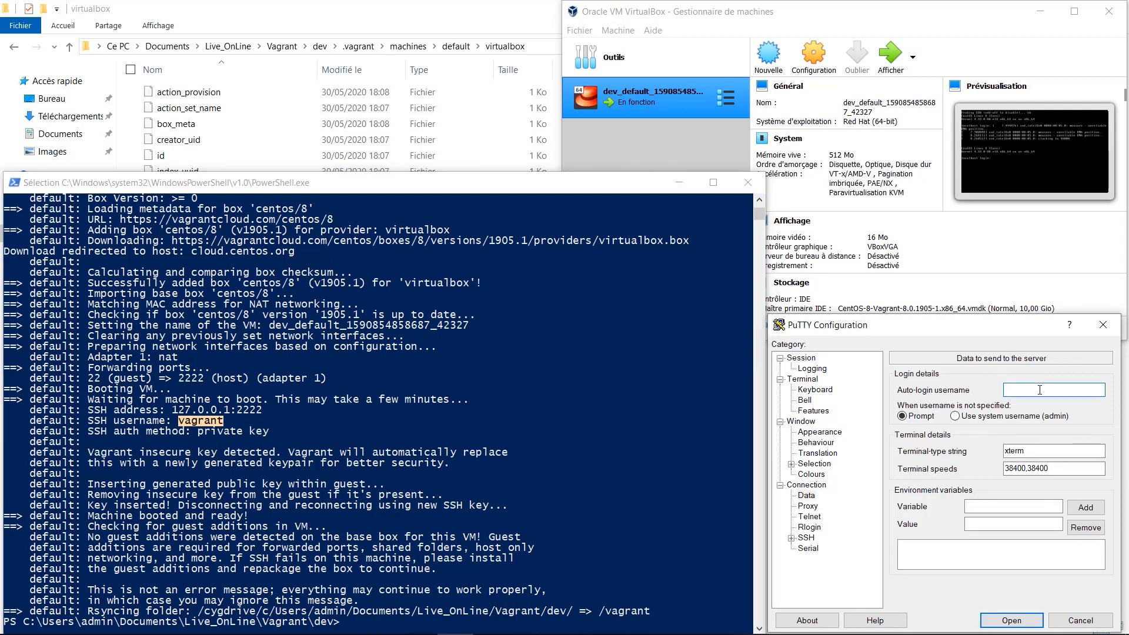
{"action": "type", "text": "vagrant"}
{"action": "double_click", "coordinate": [1005, 390]}
Set the SSH authentication private key to putty_private-key.ppk from dev\.vagrant\machines\default\virtualbox.
{"action": "left_click", "coordinate": [791, 538]}
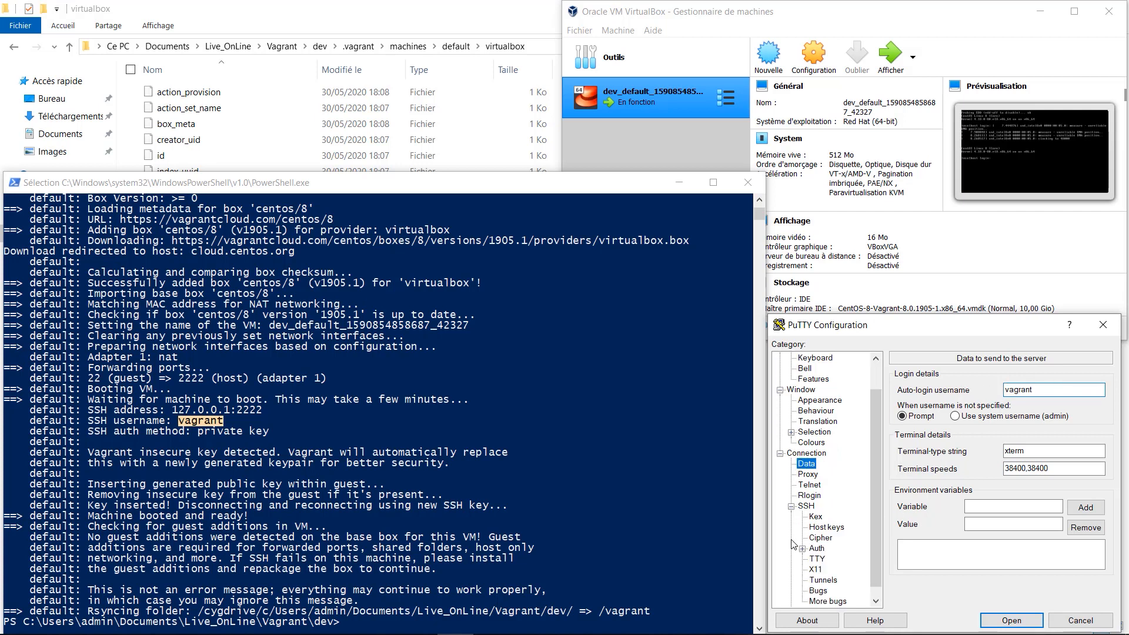
{"action": "left_click", "coordinate": [818, 550]}
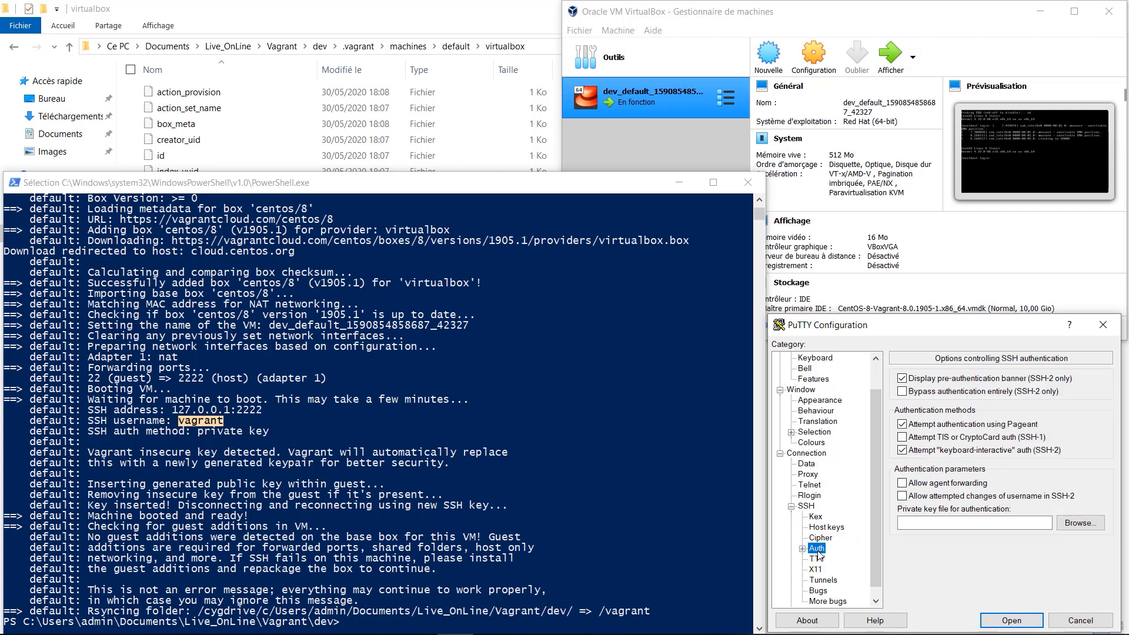
{"action": "left_click", "coordinate": [1084, 525]}
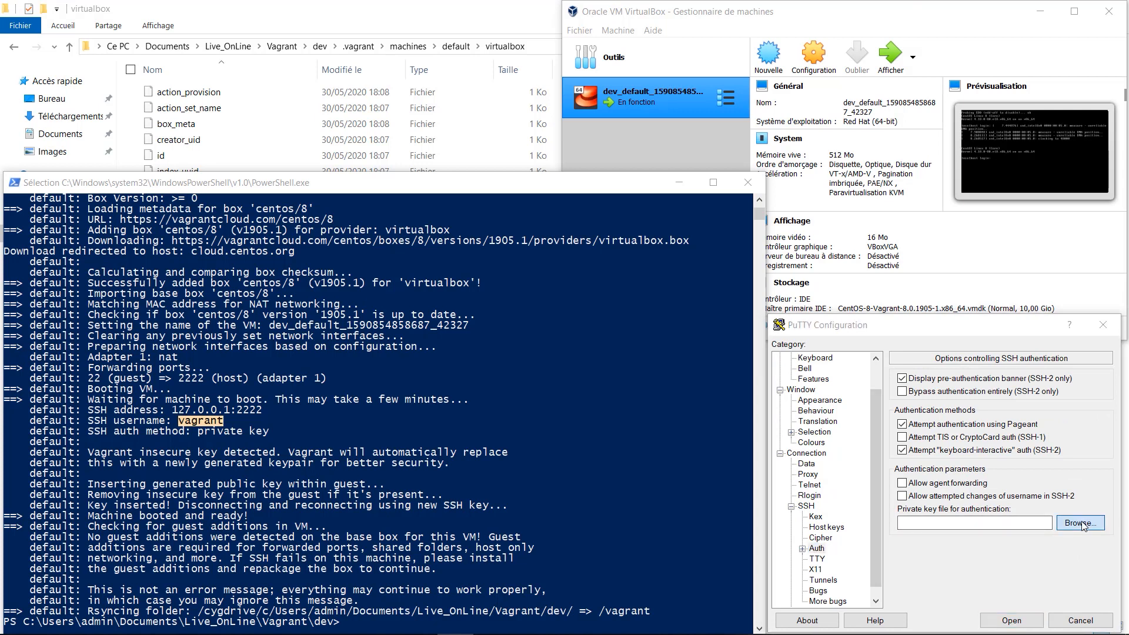
{"action": "left_click", "coordinate": [737, 345]}
{"action": "double_click", "coordinate": [737, 345]}
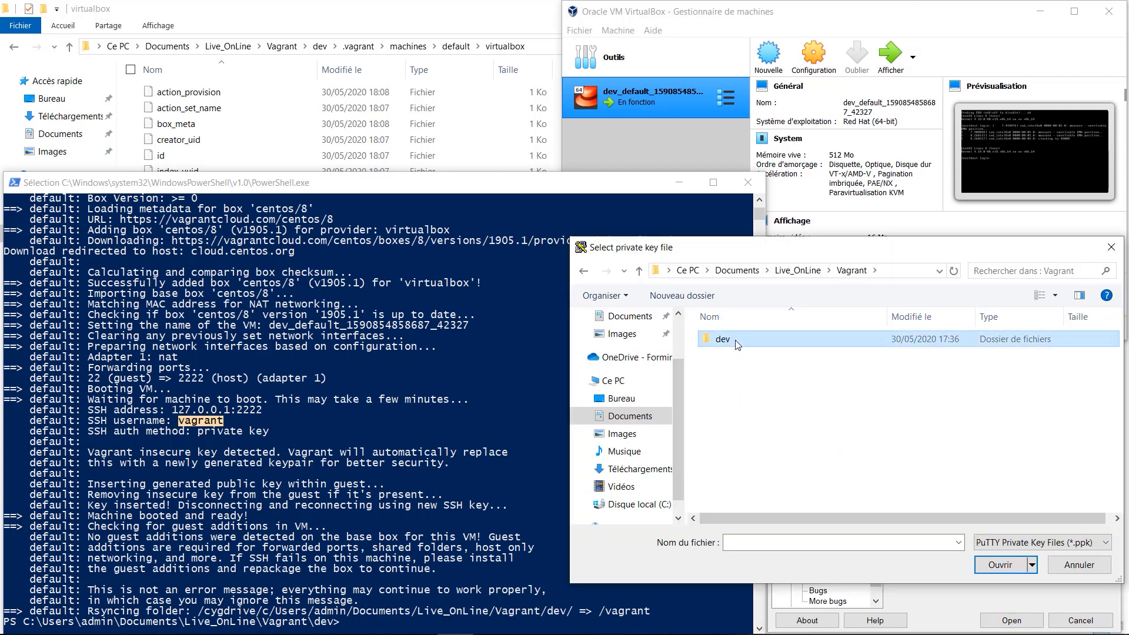
{"action": "double_click", "coordinate": [737, 345]}
{"action": "double_click", "coordinate": [737, 345]}
{"action": "double_click", "coordinate": [737, 345]}
{"action": "double_click", "coordinate": [737, 345]}
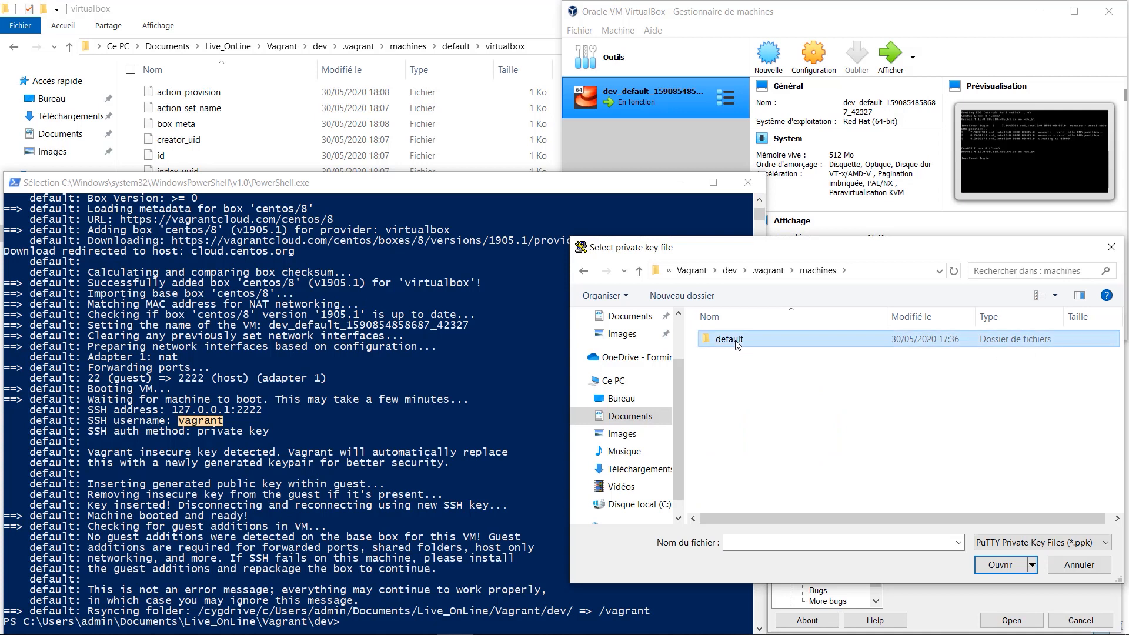
{"action": "double_click", "coordinate": [737, 346]}
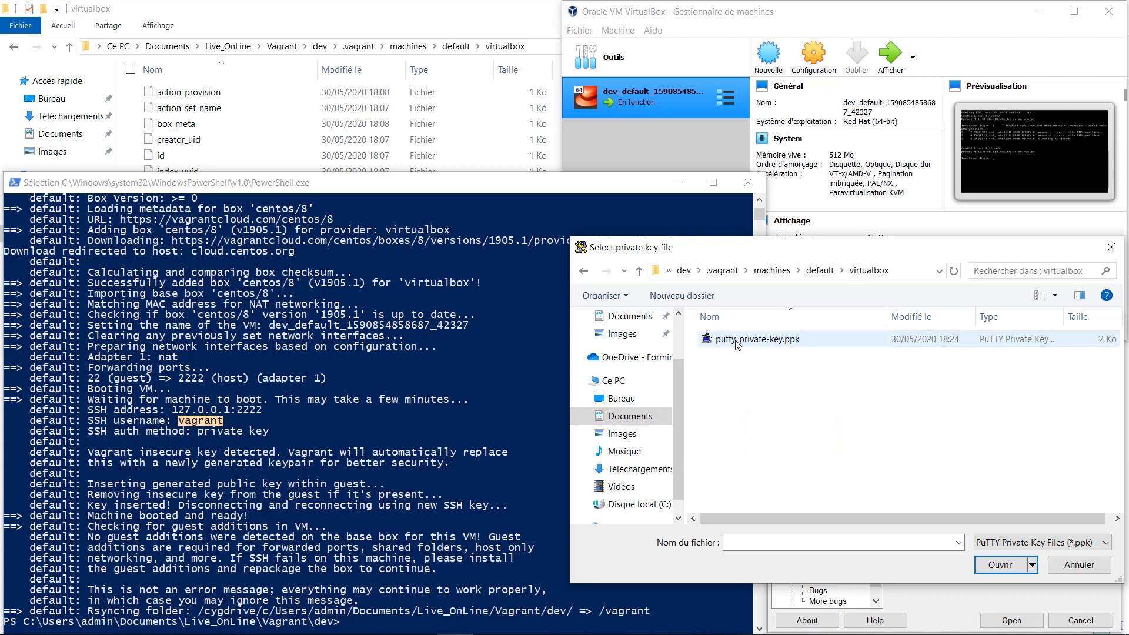
{"action": "left_click", "coordinate": [798, 345]}
{"action": "double_click", "coordinate": [826, 344]}
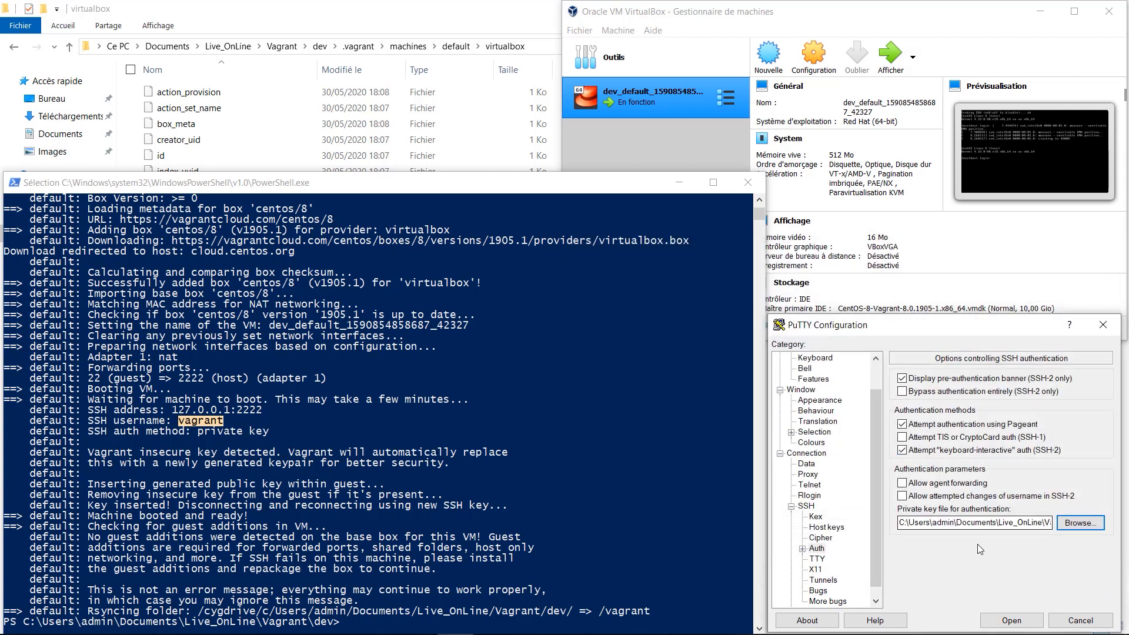
Save the PuTTY session configuration as vagrant-vm and open the connection from that saved session.
{"action": "left_click_drag", "start_coordinate": [876, 407], "coordinate": [877, 379]}
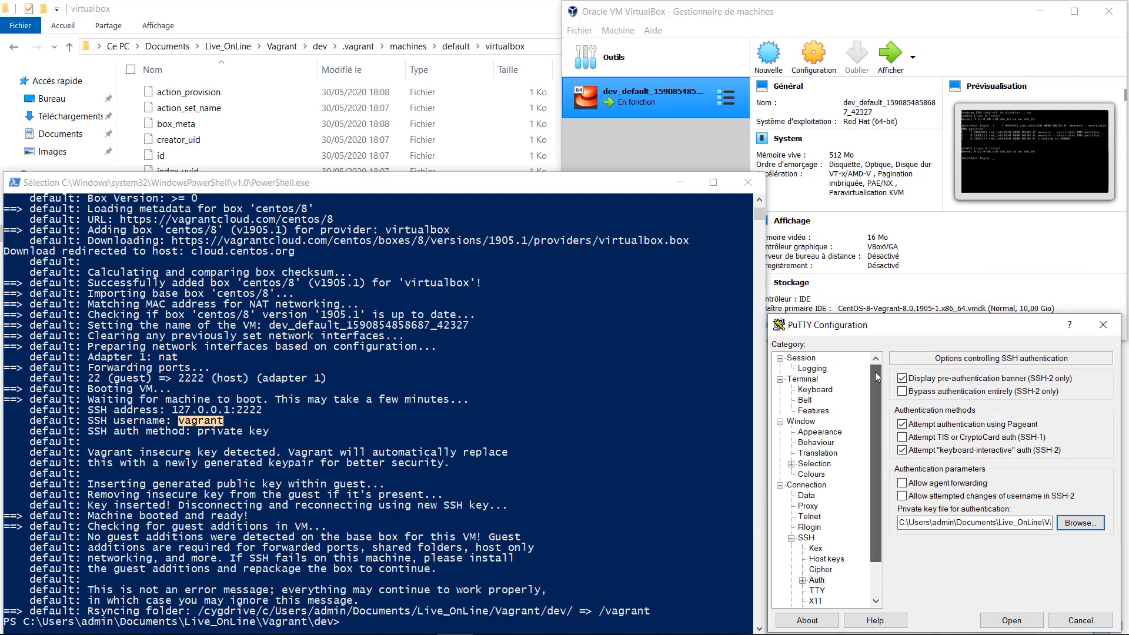
{"action": "left_click", "coordinate": [801, 358]}
{"action": "left_click", "coordinate": [963, 471]}
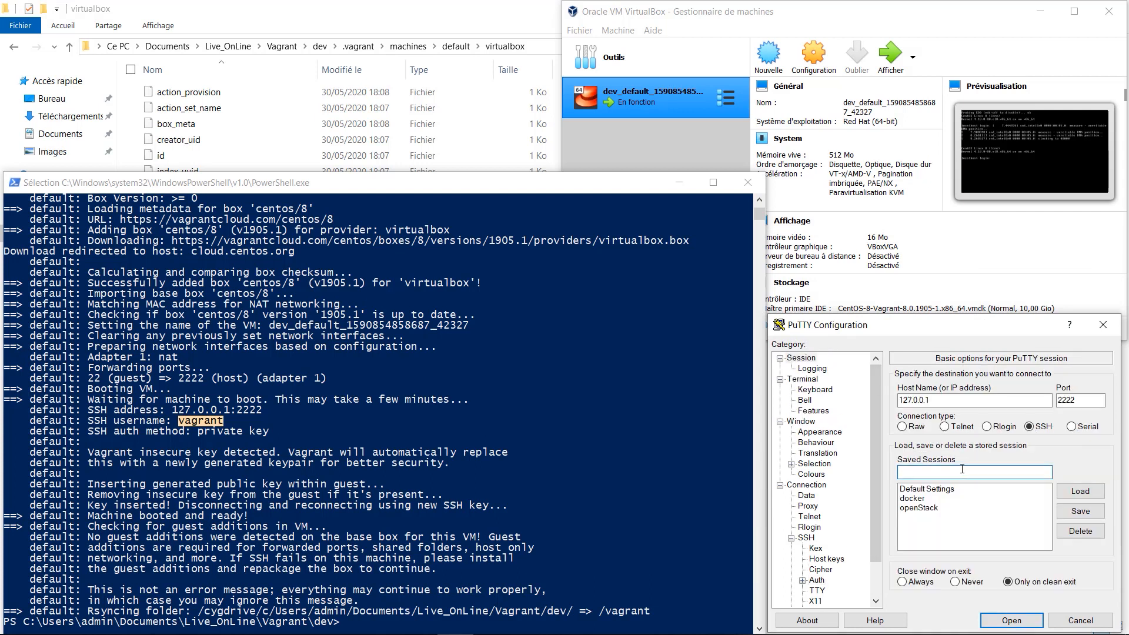
{"action": "type", "text": "vagrant-vm"}
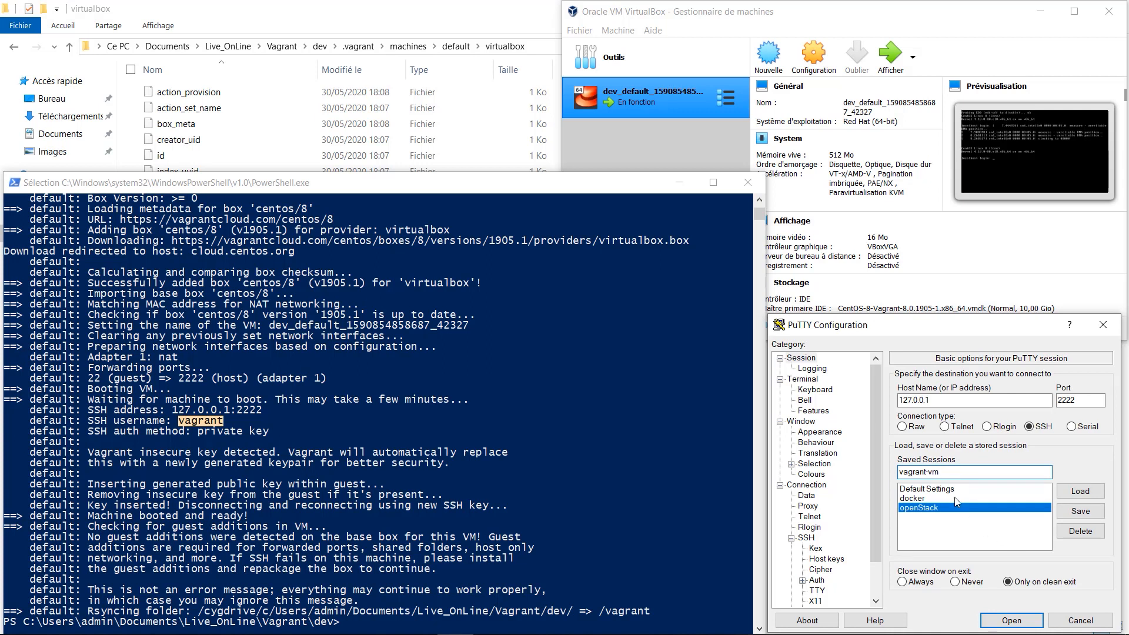
{"action": "left_click", "coordinate": [949, 491]}
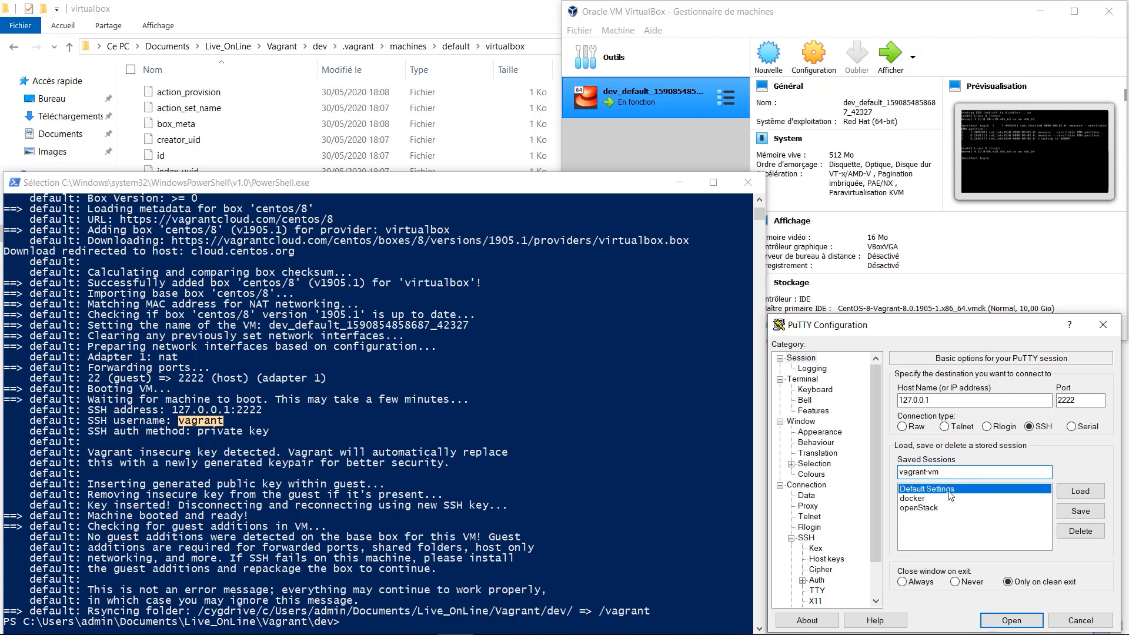
{"action": "left_click", "coordinate": [1091, 512]}
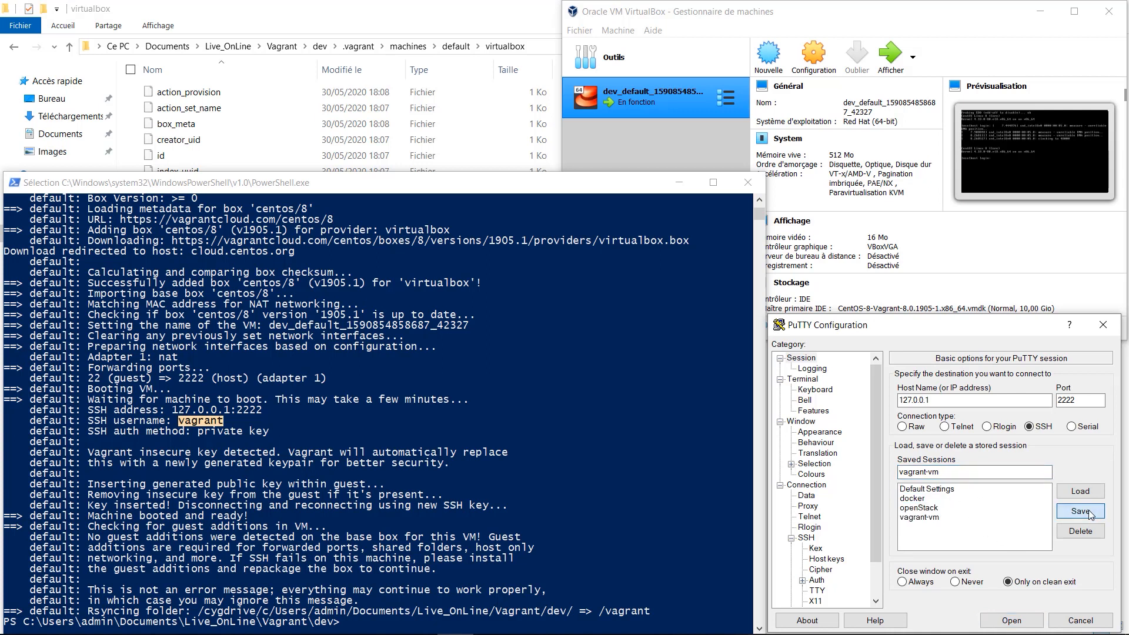
{"action": "double_click", "coordinate": [930, 521]}
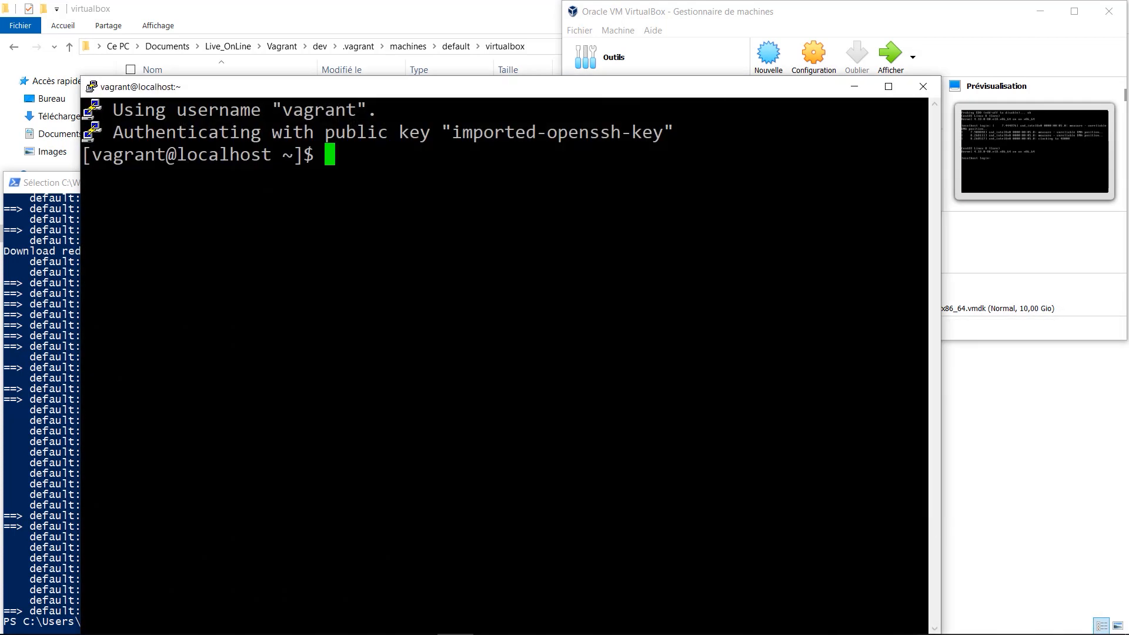
Switch to a root login shell in the SSH session with sudo su -.
{"action": "key", "text": "Return"}
{"action": "key", "text": "Return"}
{"action": "type", "text": "sudo su -"}
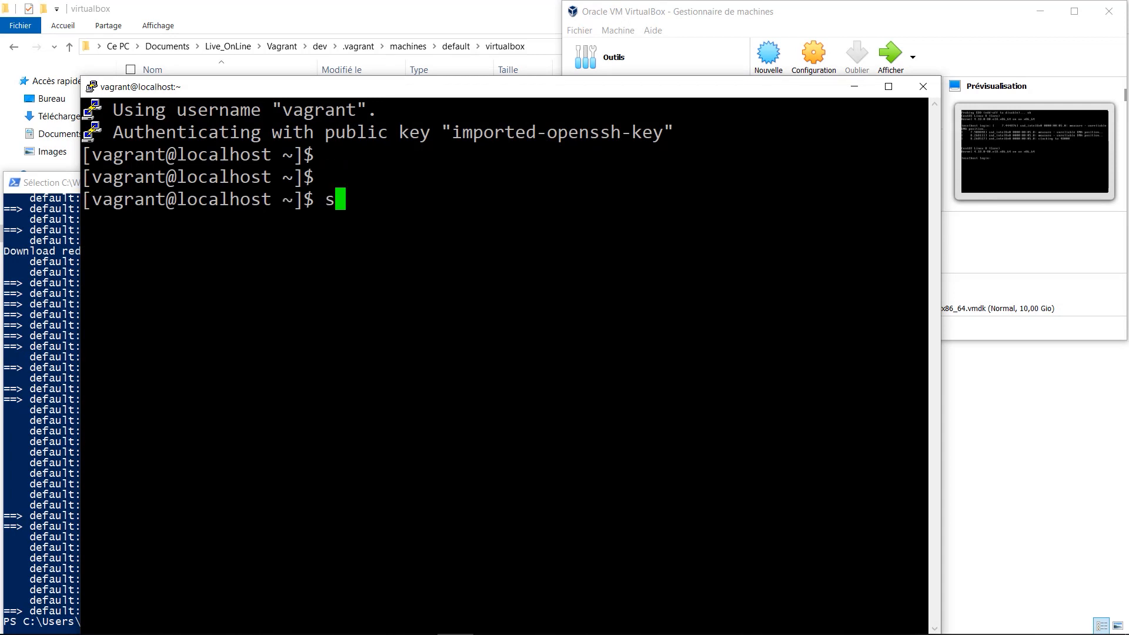
{"action": "key", "text": "Return"}
{"action": "key", "text": "Return"}
{"action": "key", "text": "Return"}
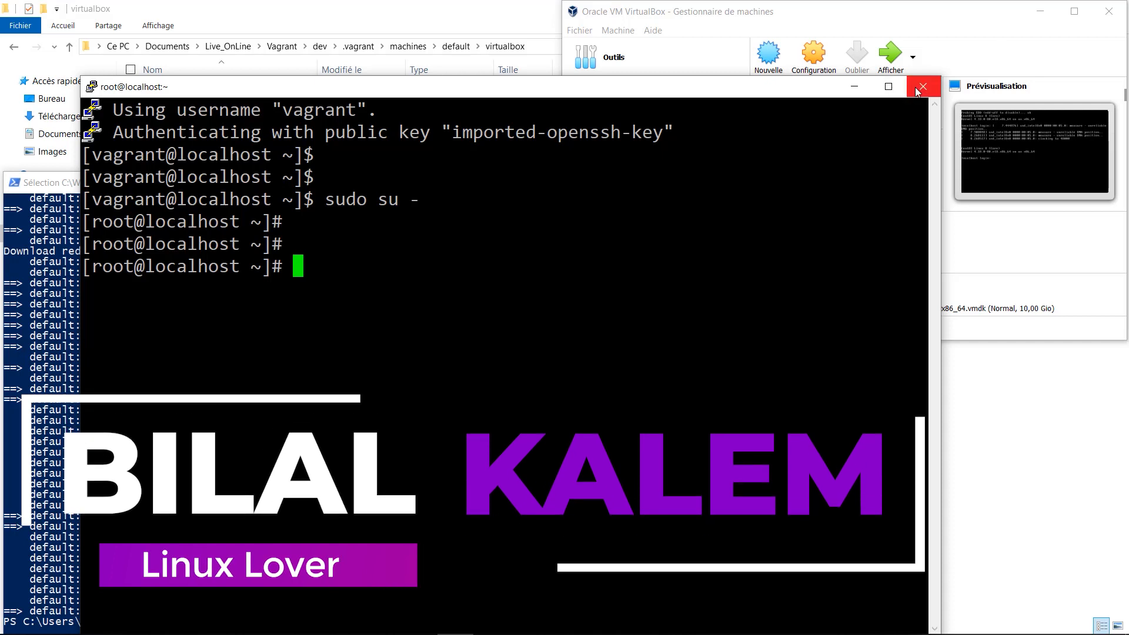
Display the virtual machine's operating system release with cat /etc/redhat-release.
{"action": "type", "text": "cat /etc/re"}
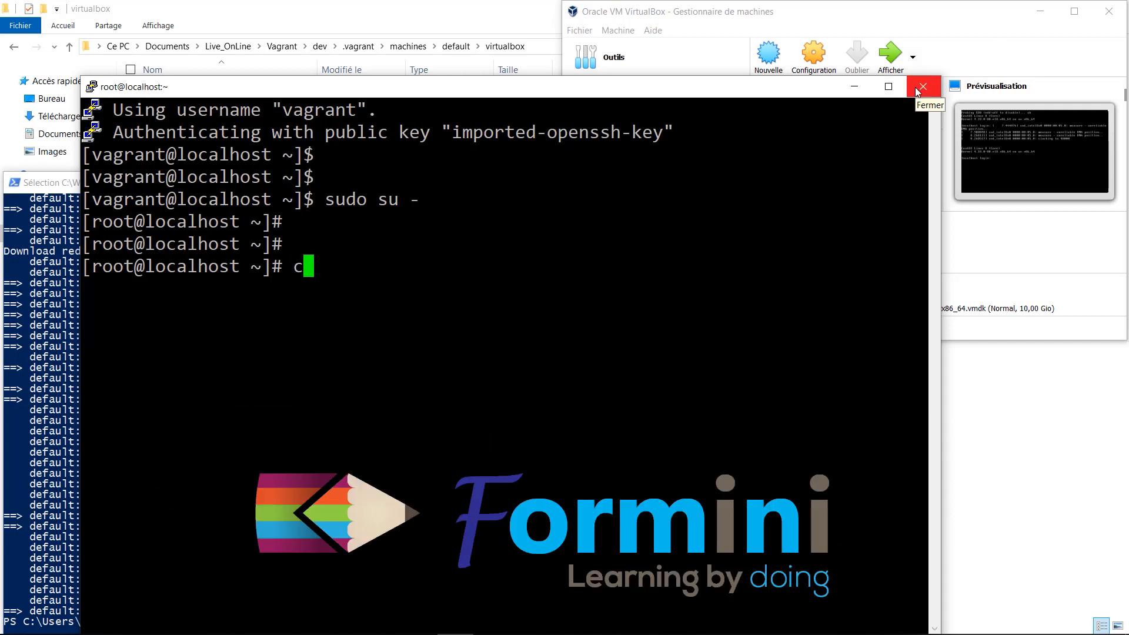
{"action": "type", "text": "dhat-release"}
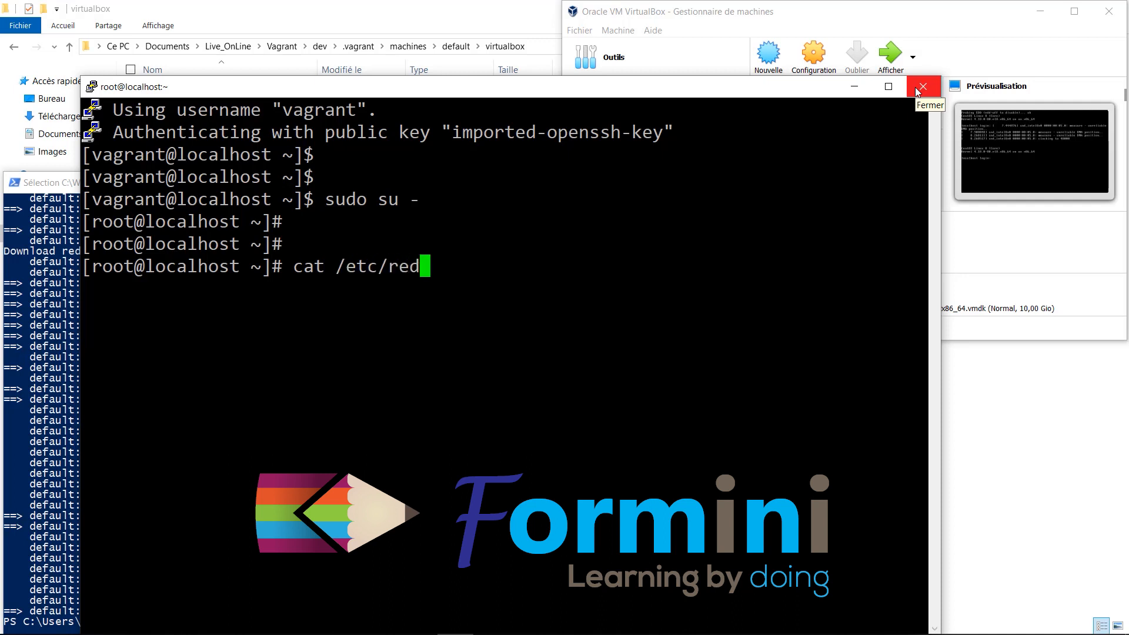